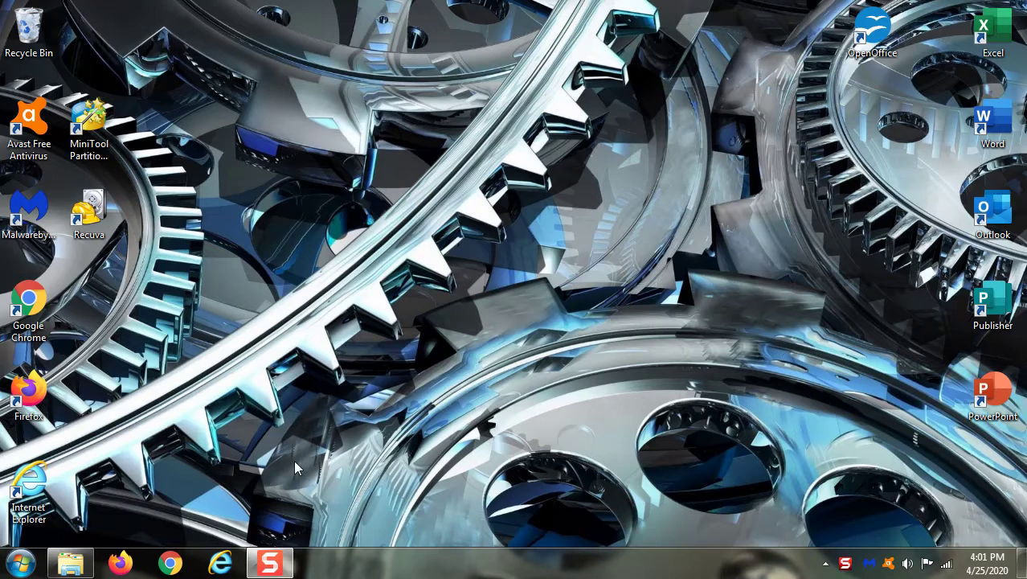
Inspect the contents and capacity of the HDD_Turion (E:) drive in Windows Explorer, and close the window.
mouse_move(84, 569)
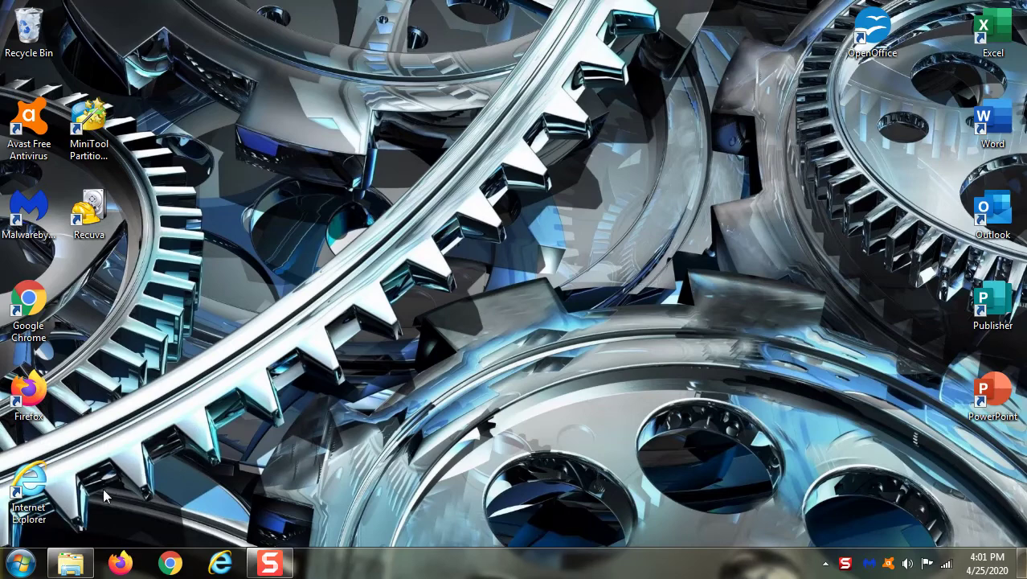
click(21, 562)
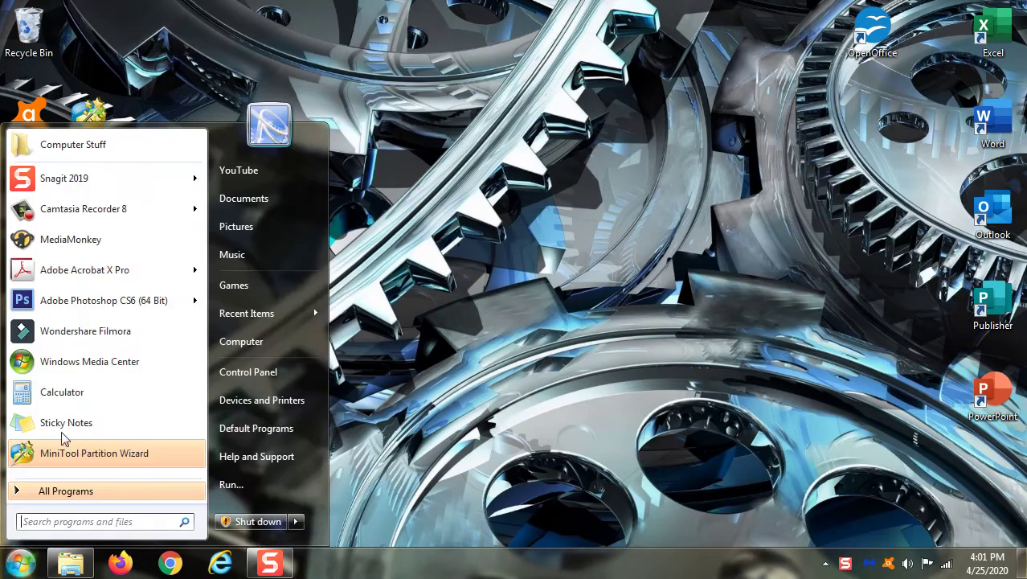
click(257, 339)
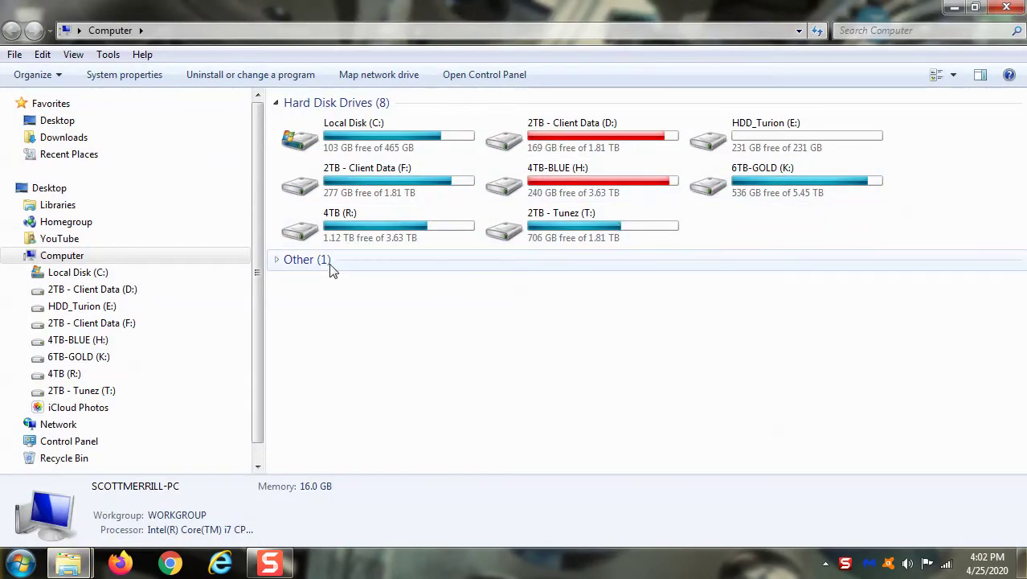
double_click(755, 142)
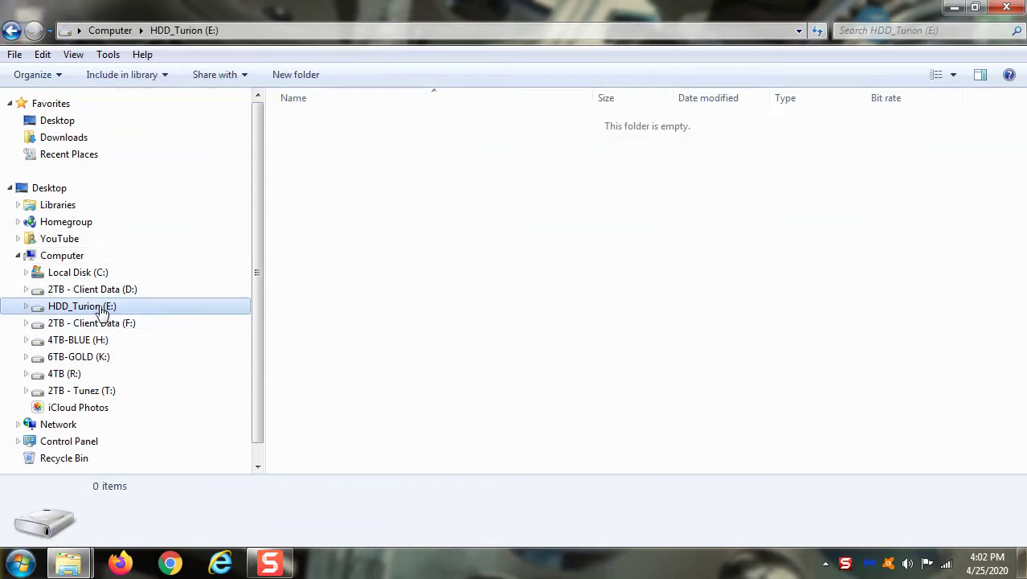
click(72, 260)
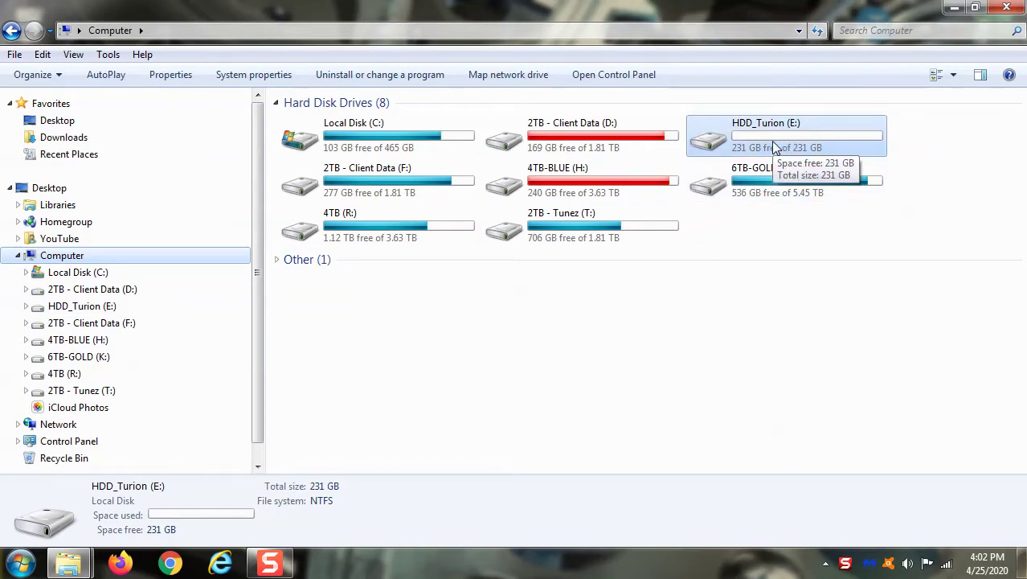
double_click(728, 150)
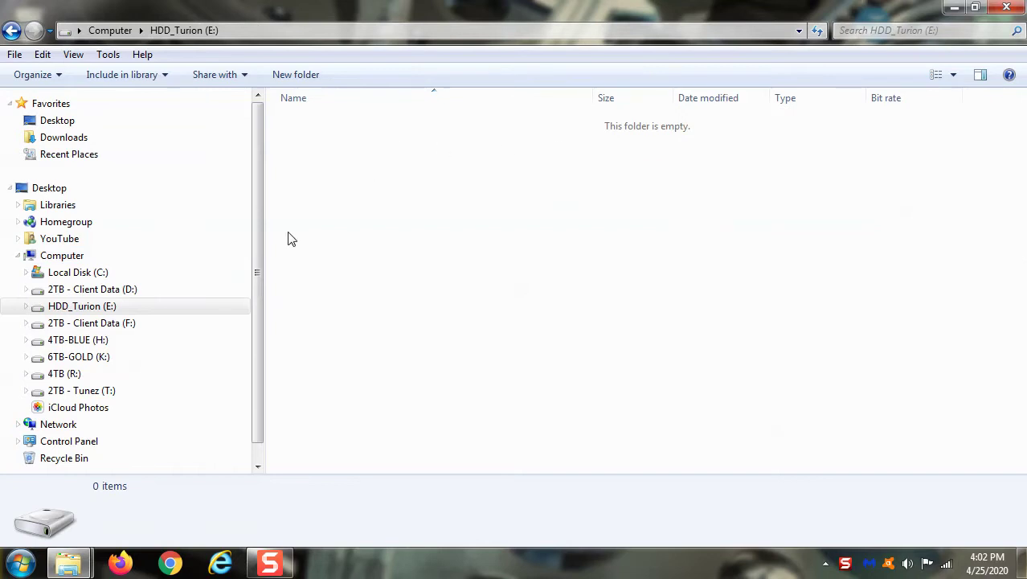
click(1006, 7)
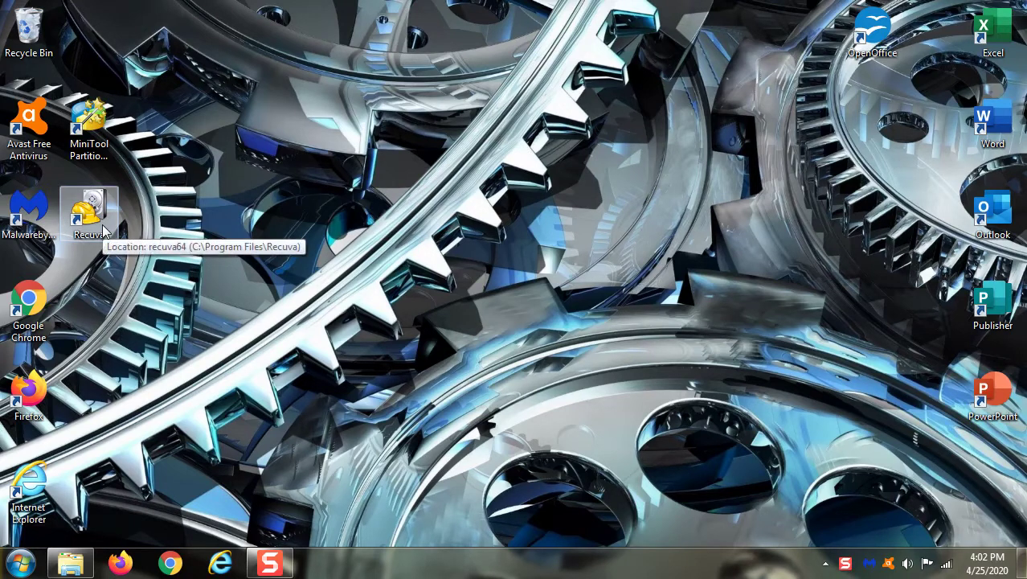
Switch to Firefox, view the Recuva download page at ccleaner.com/recuva, and close the browser.
click(122, 570)
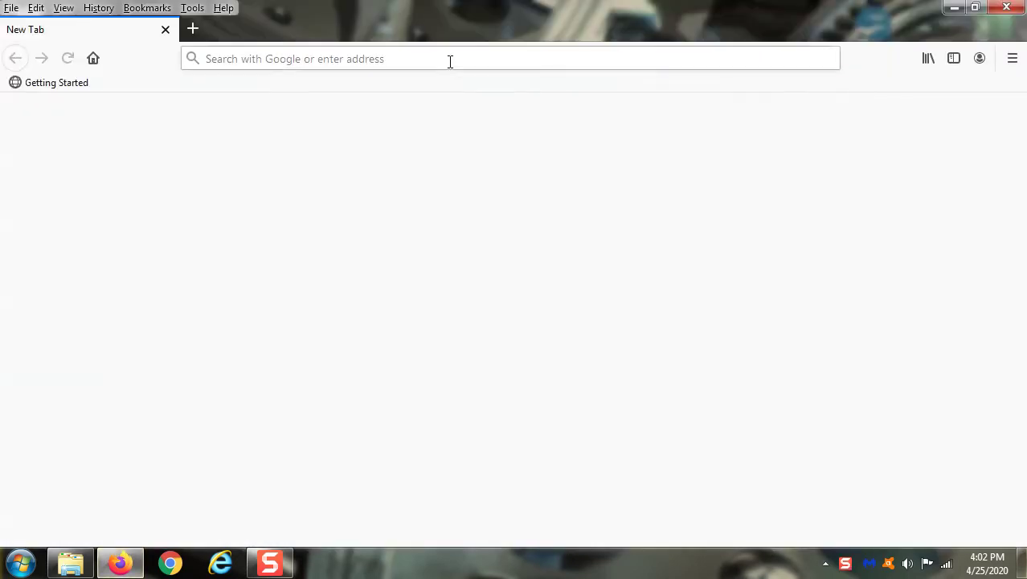
right_click(452, 64)
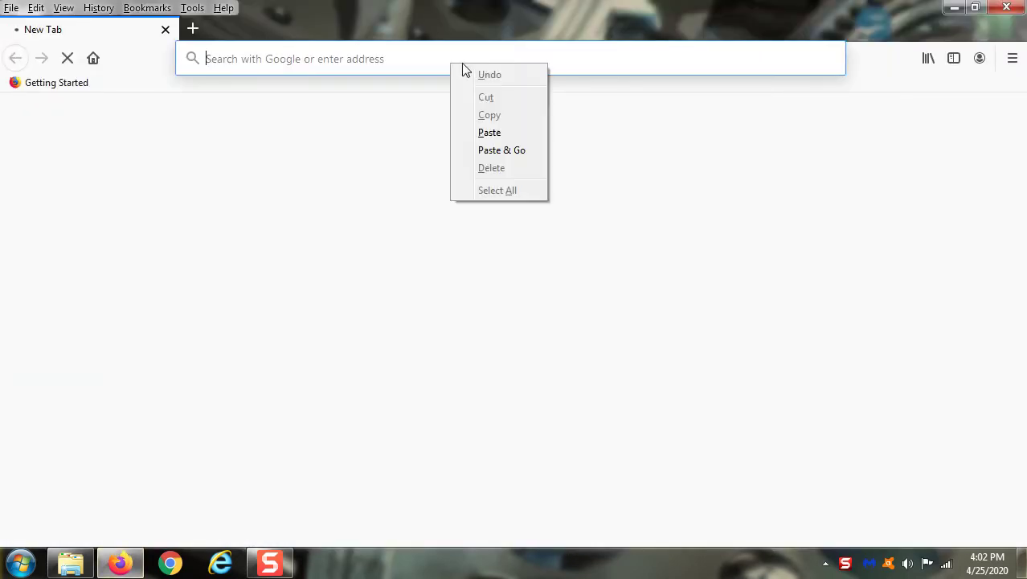
click(506, 149)
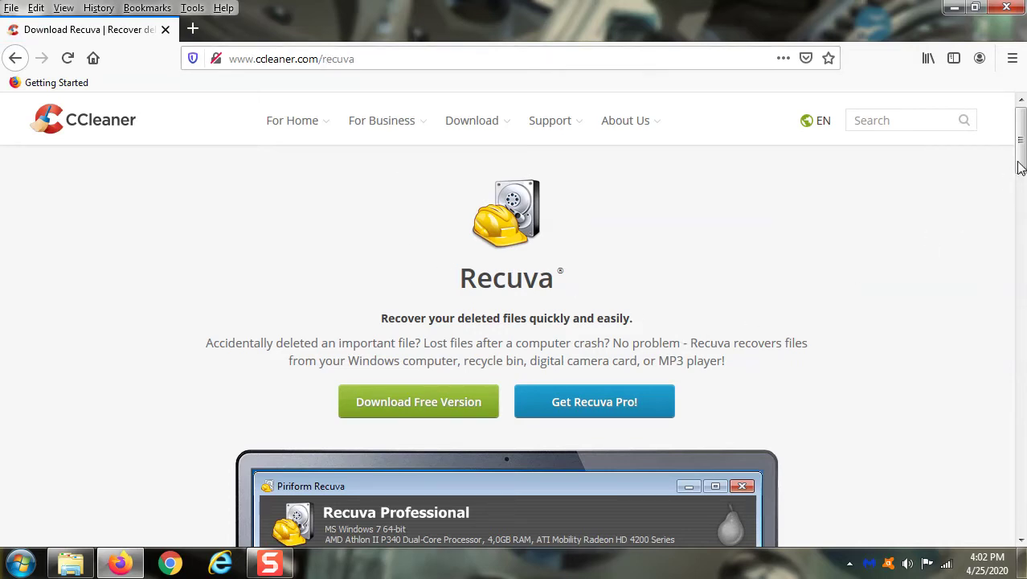
drag(1019, 167, 1021, 137)
click(1006, 7)
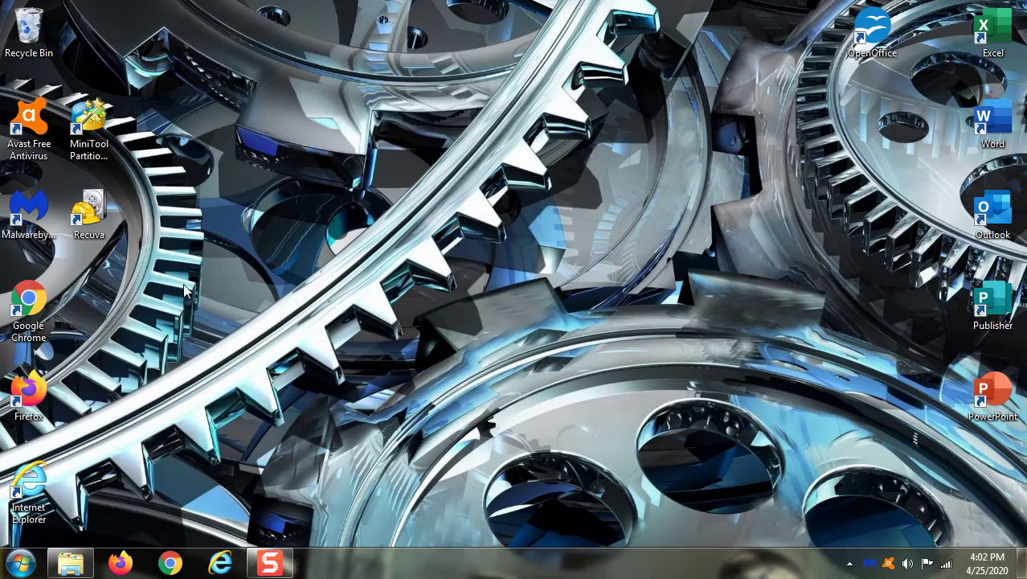
Launch Recuva and choose All Files as the file type to recover in its wizard, continuing to the file location page.
double_click(89, 211)
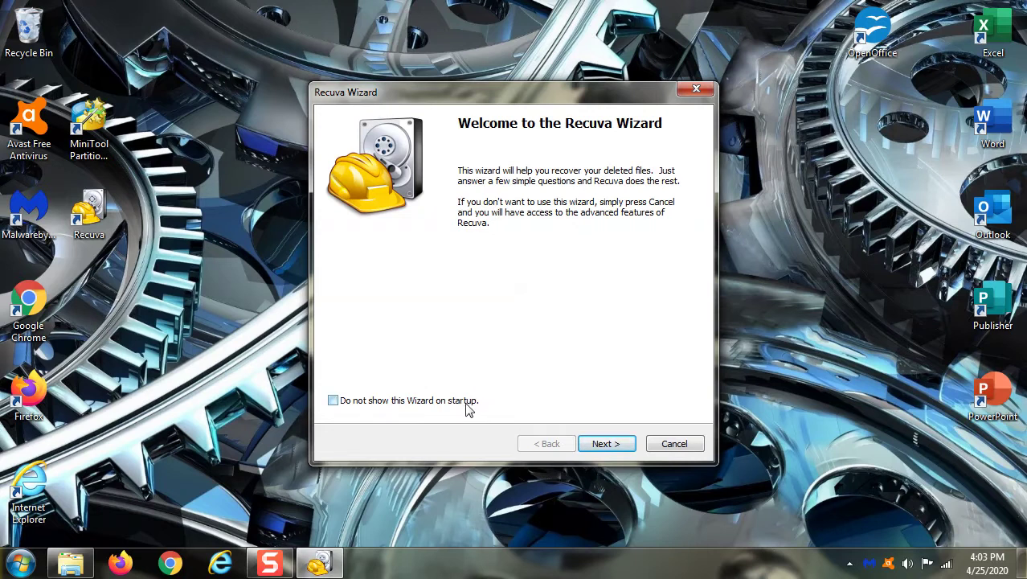
click(625, 450)
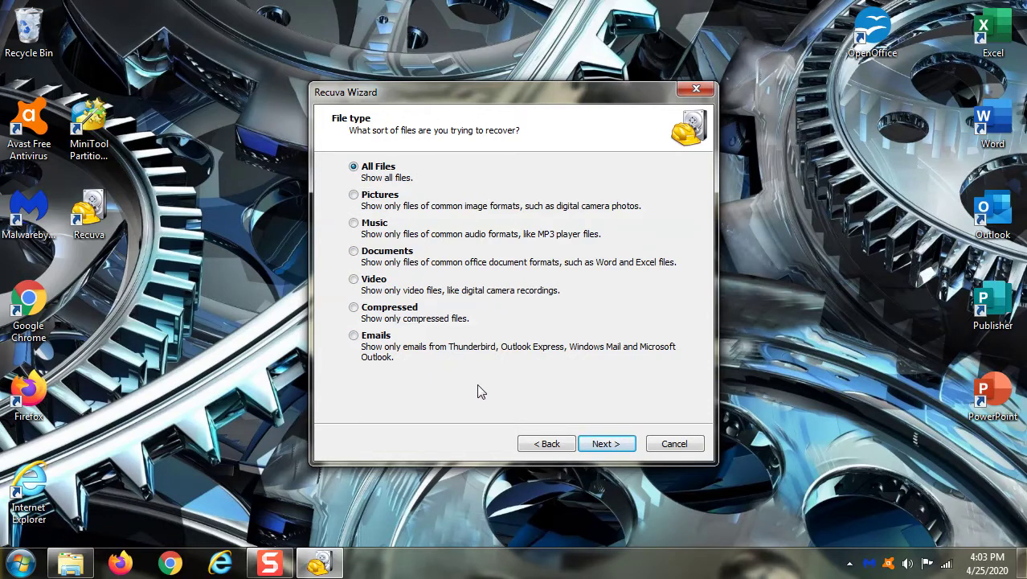
click(609, 442)
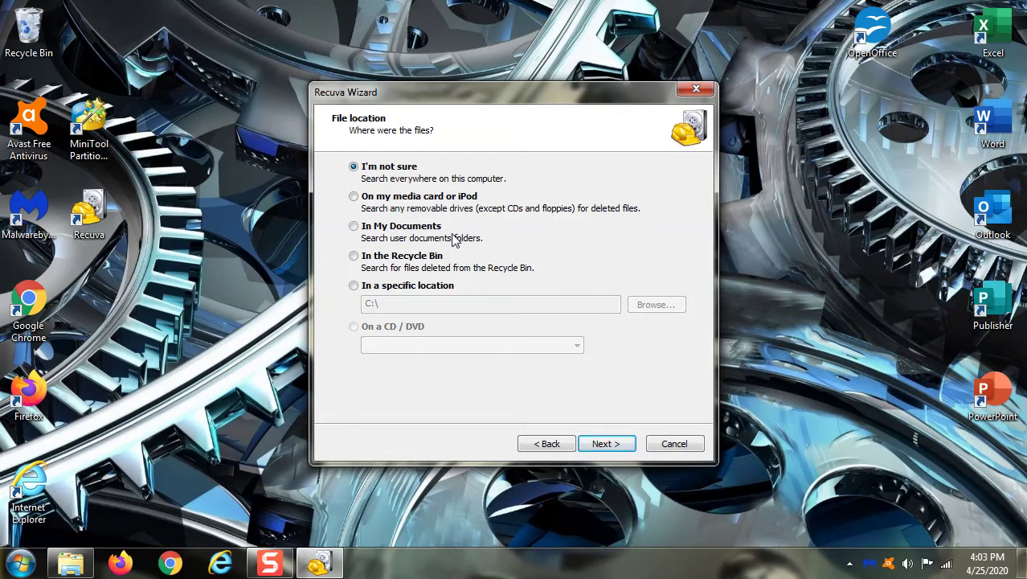
click(551, 450)
click(364, 198)
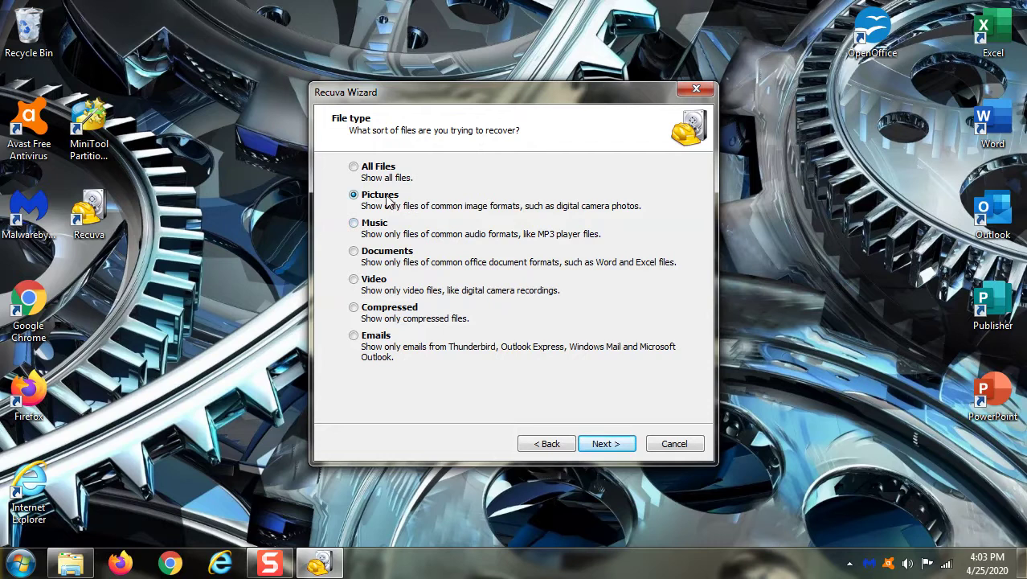
click(352, 168)
click(616, 447)
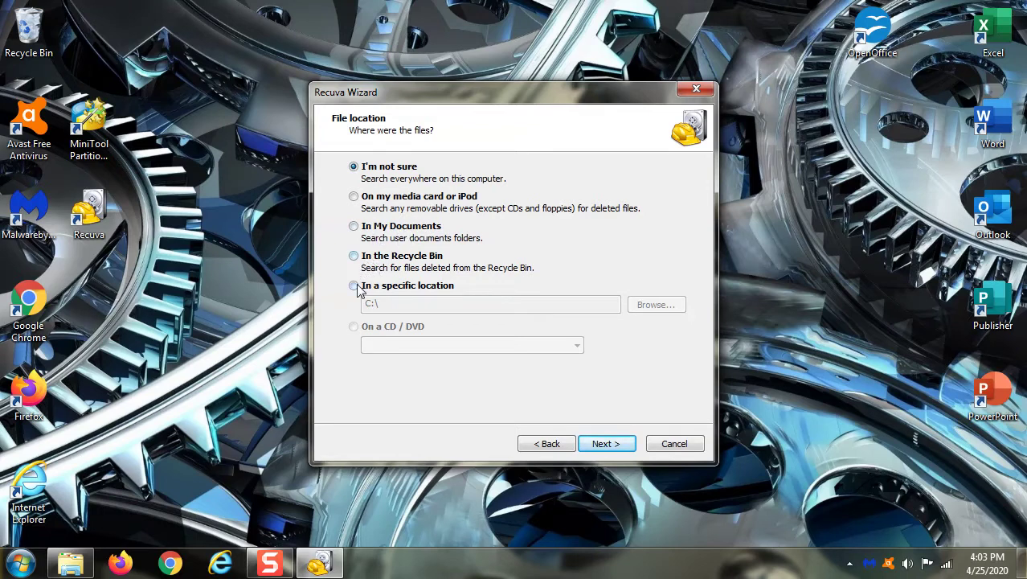
Check the drive letter of HDD_Turion in Windows Explorer and return to the Recuva wizard.
key(super)
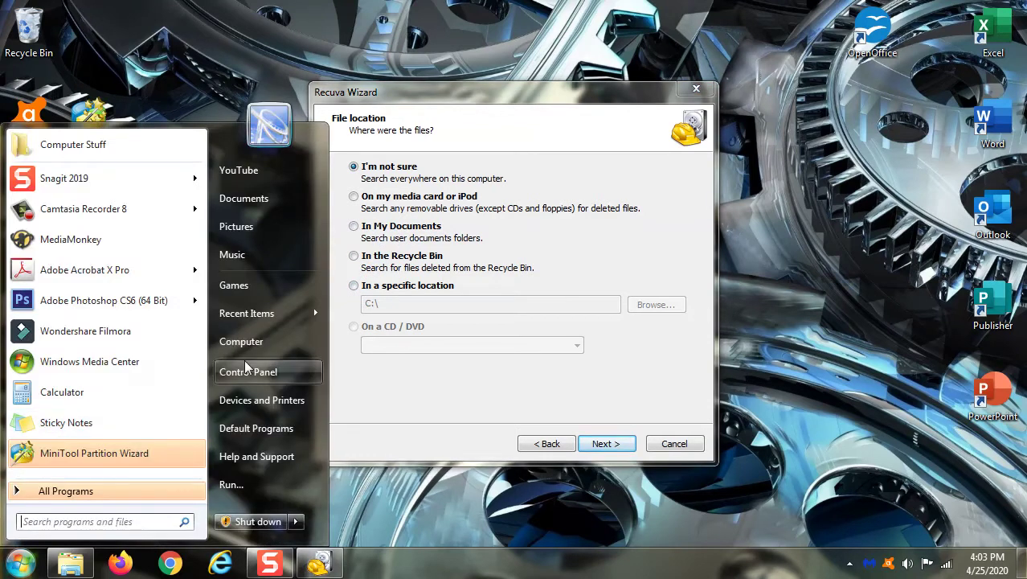
click(241, 339)
click(776, 130)
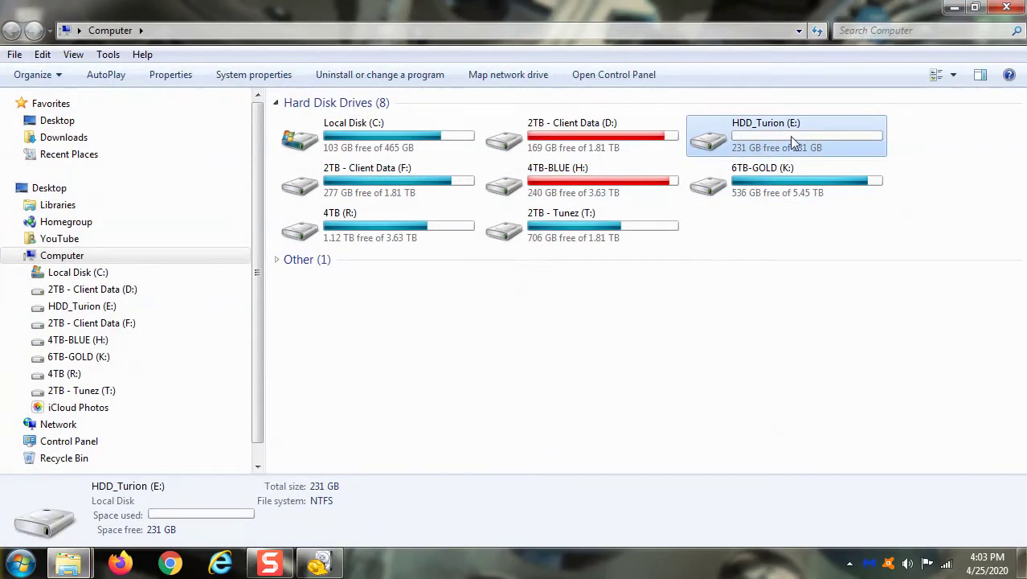
key(alt+F4)
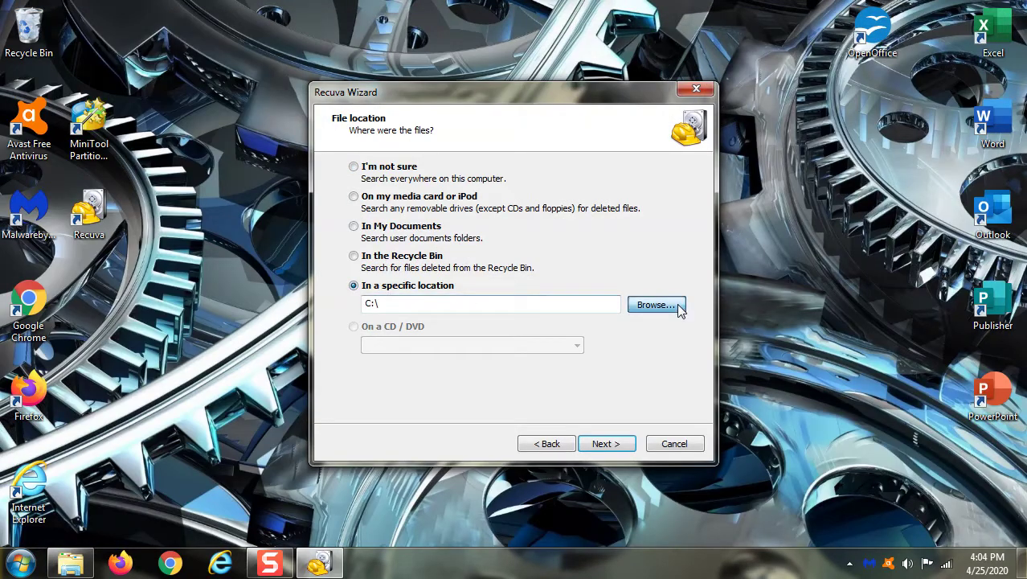
Set the wizard's file location to a specific location, the HDD_Turion drive E:\.
click(678, 305)
click(418, 306)
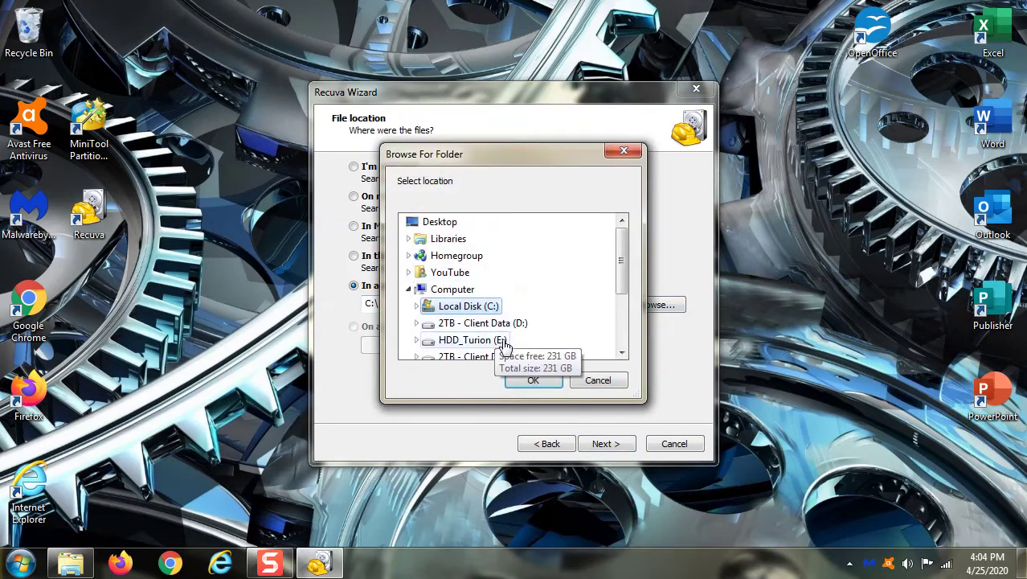
click(466, 340)
click(534, 379)
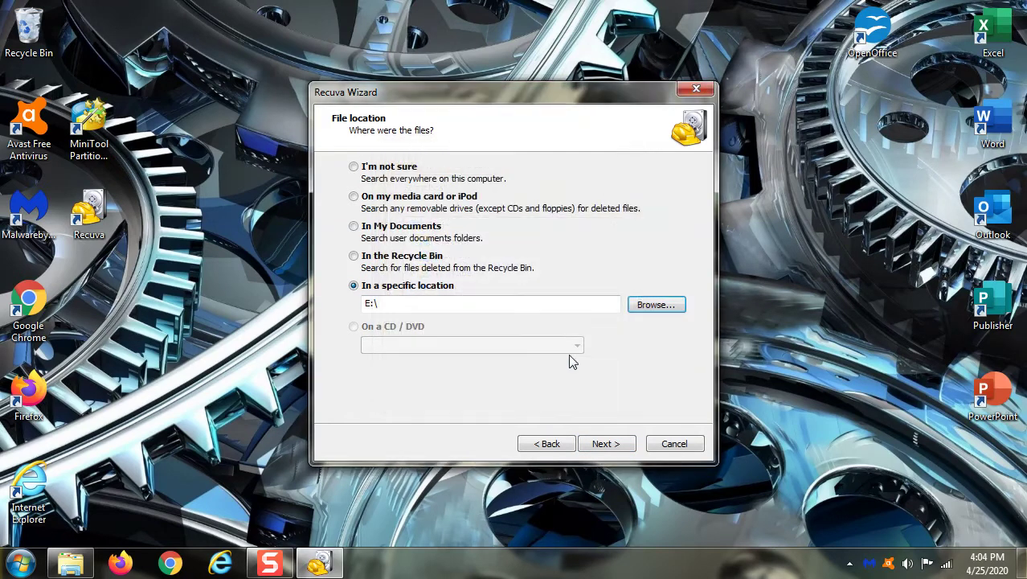
Run the file search on drive E:, and rescan it with Deep Scan enabled.
click(588, 447)
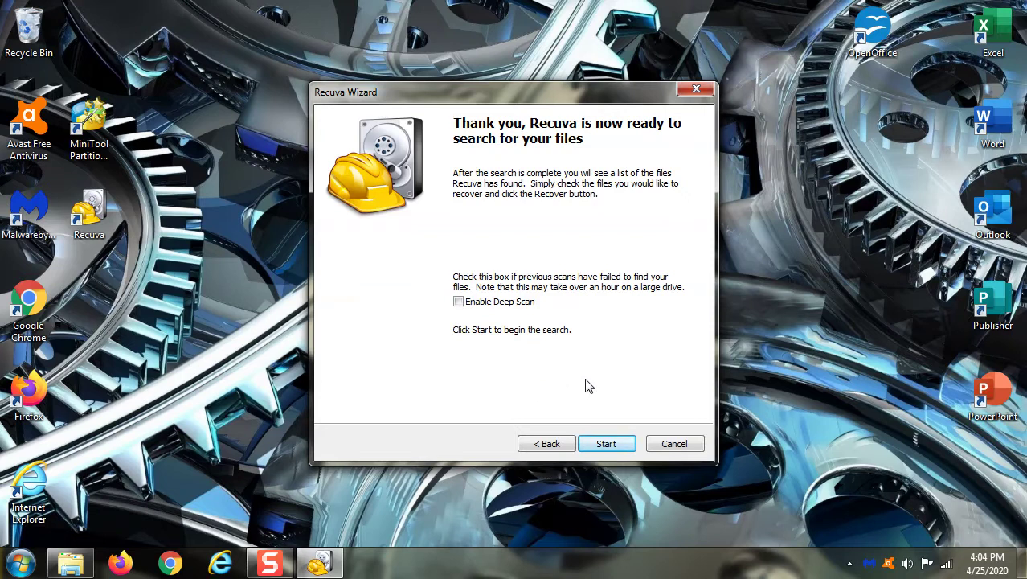
click(611, 444)
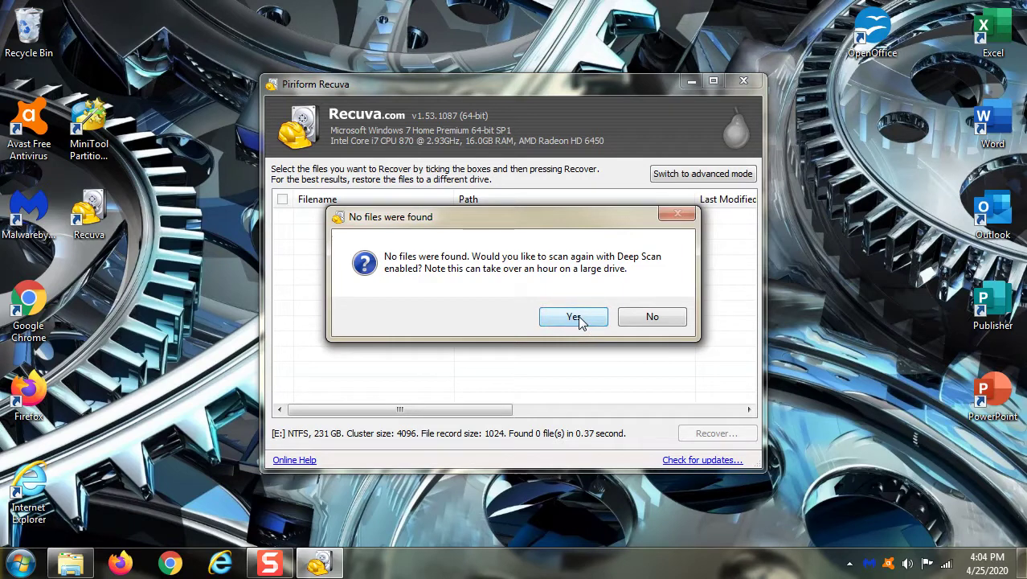
click(575, 317)
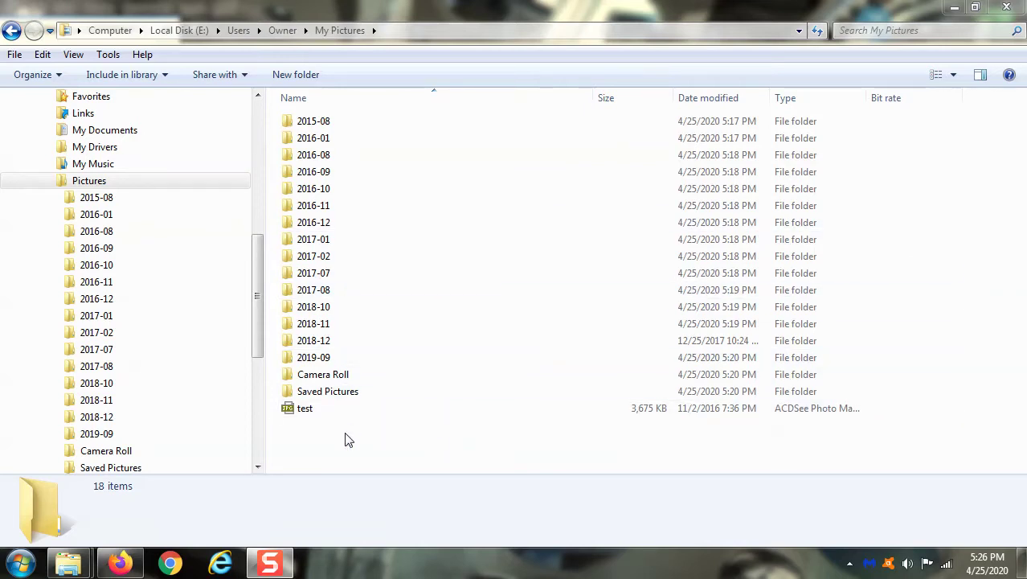
View the combined file properties of everything in drive E's Users\Owner\Pictures folder.
drag(346, 439, 336, 123)
right_click(336, 122)
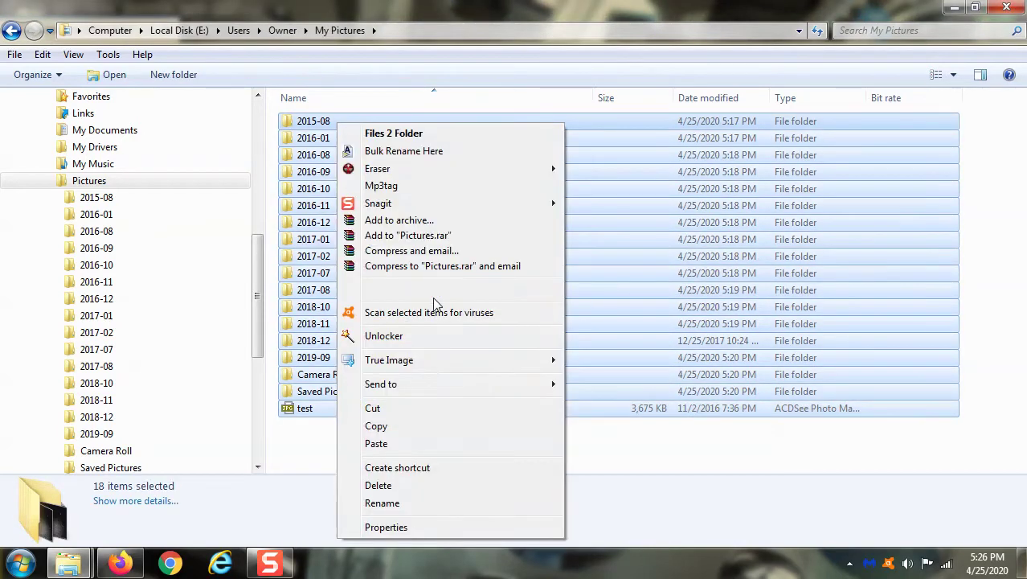
click(386, 525)
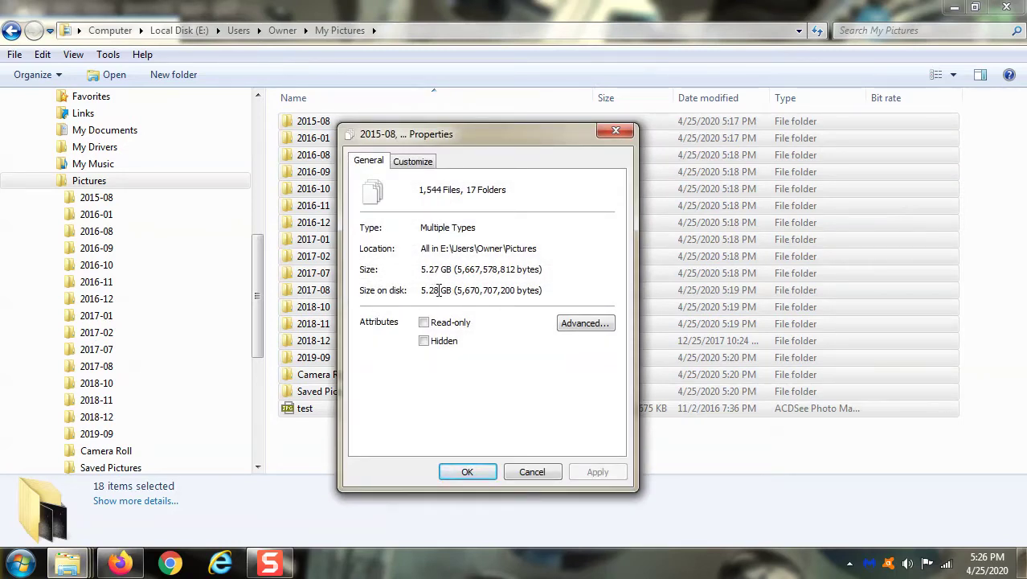
click(475, 472)
click(482, 434)
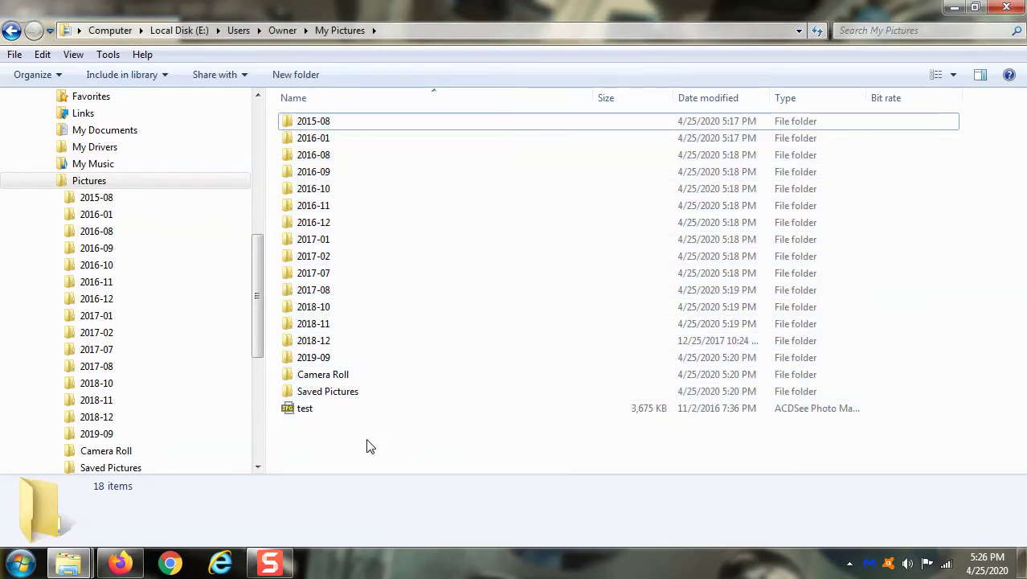
View the test photo from the Pictures folder in the image viewer and close it.
click(324, 414)
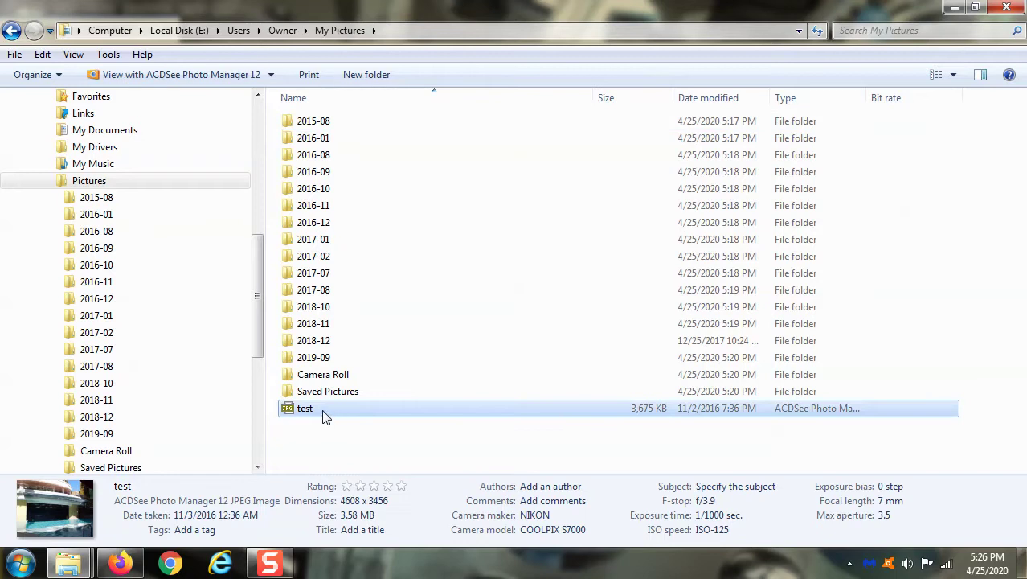
double_click(325, 414)
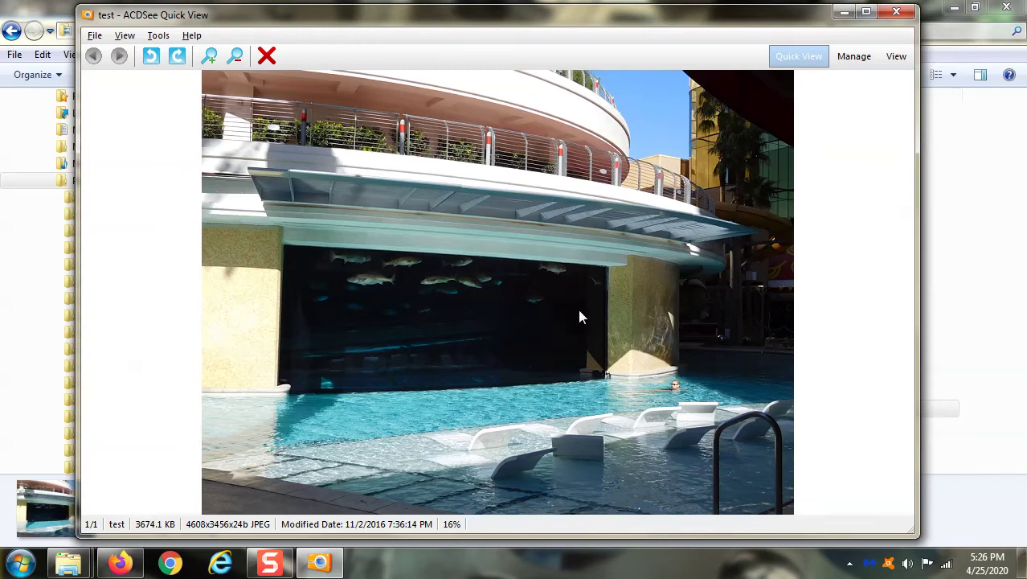
key(Escape)
Permanently delete all folders and the test photo from drive E's Pictures folder, and reopen the folder to check it.
click(396, 434)
key(ctrl+a)
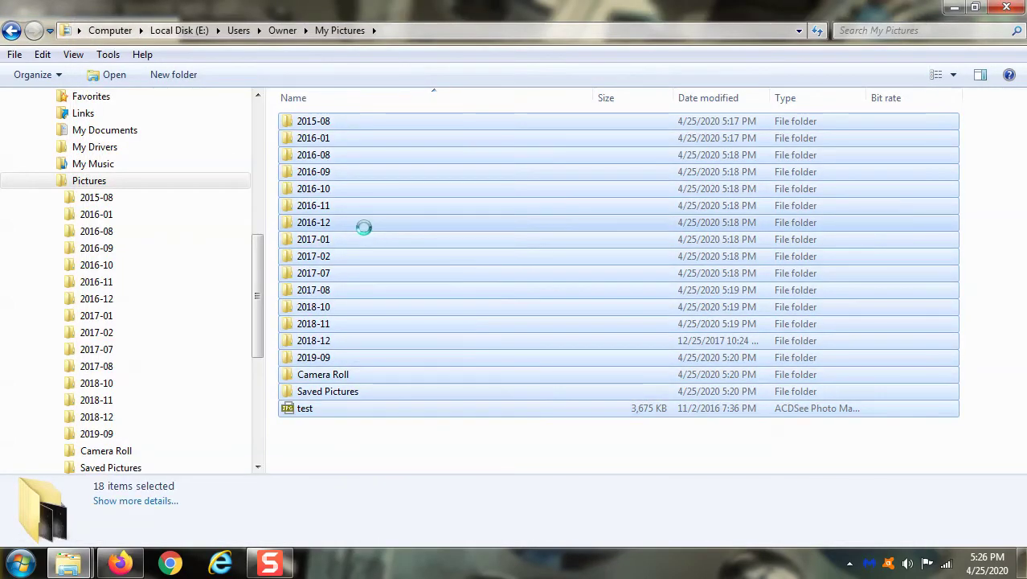
right_click(363, 233)
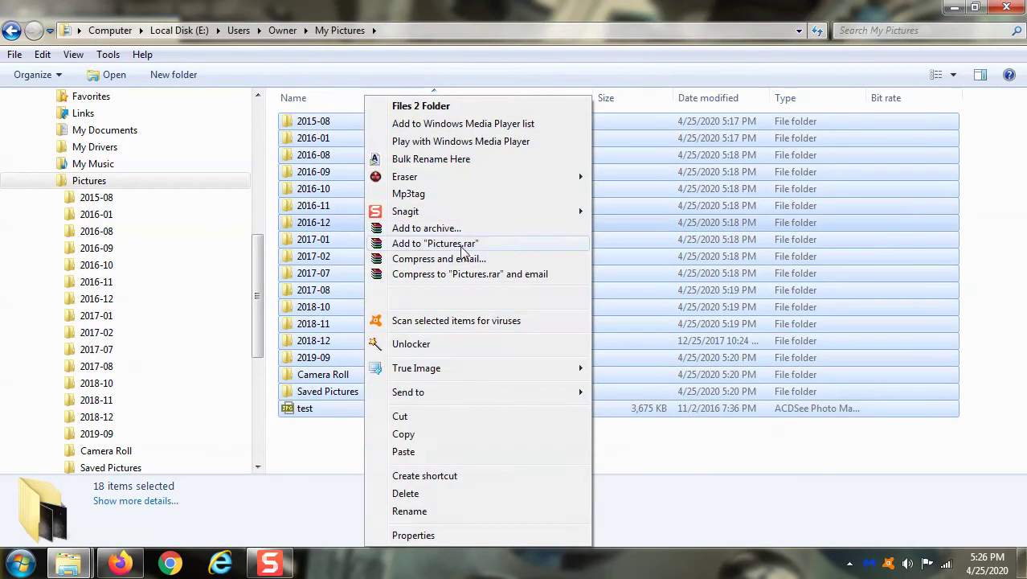
click(433, 494)
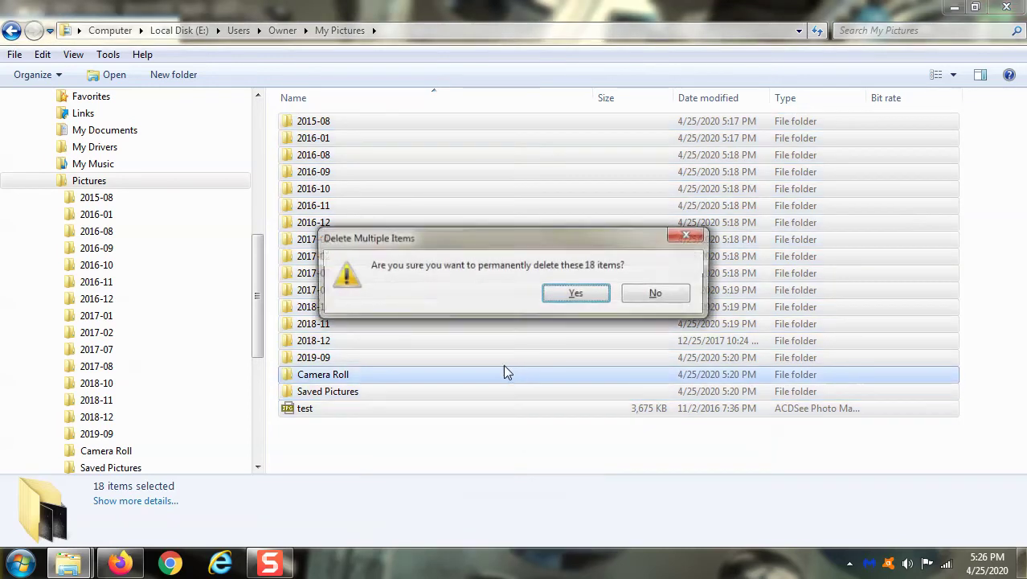
click(595, 296)
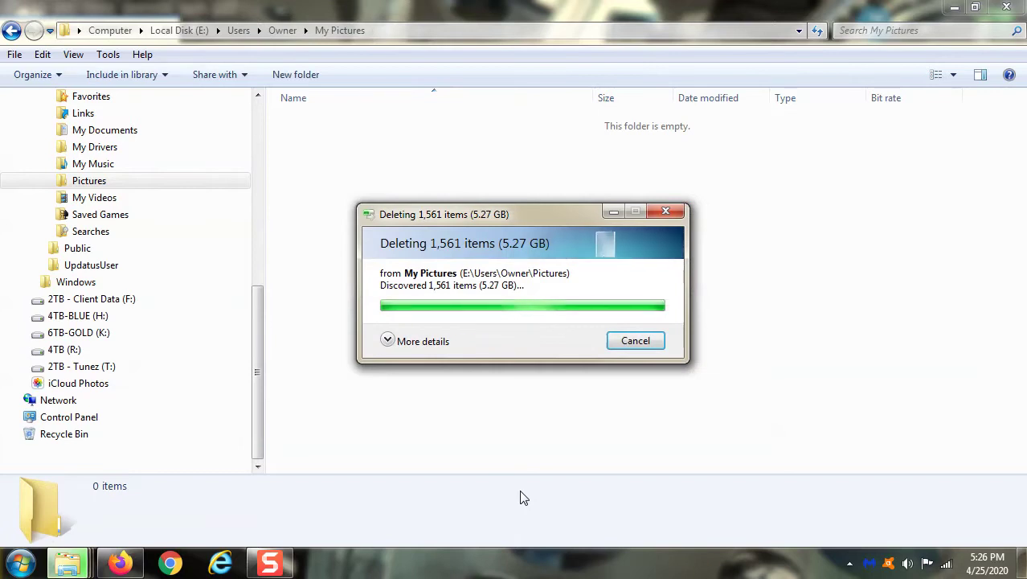
click(99, 200)
click(103, 183)
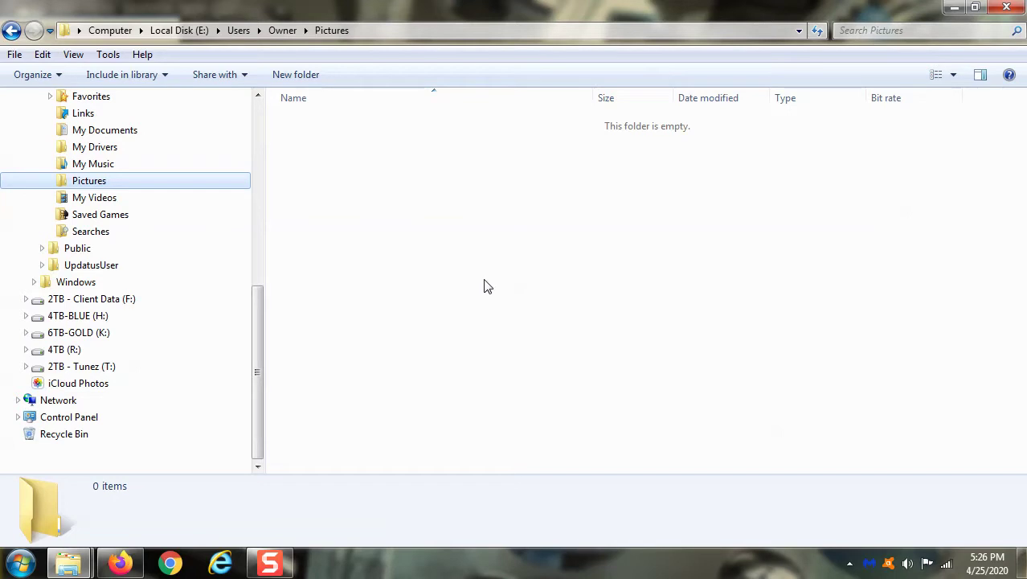
Launch Recuva and choose Pictures as the file type to recover in the wizard.
key(super)
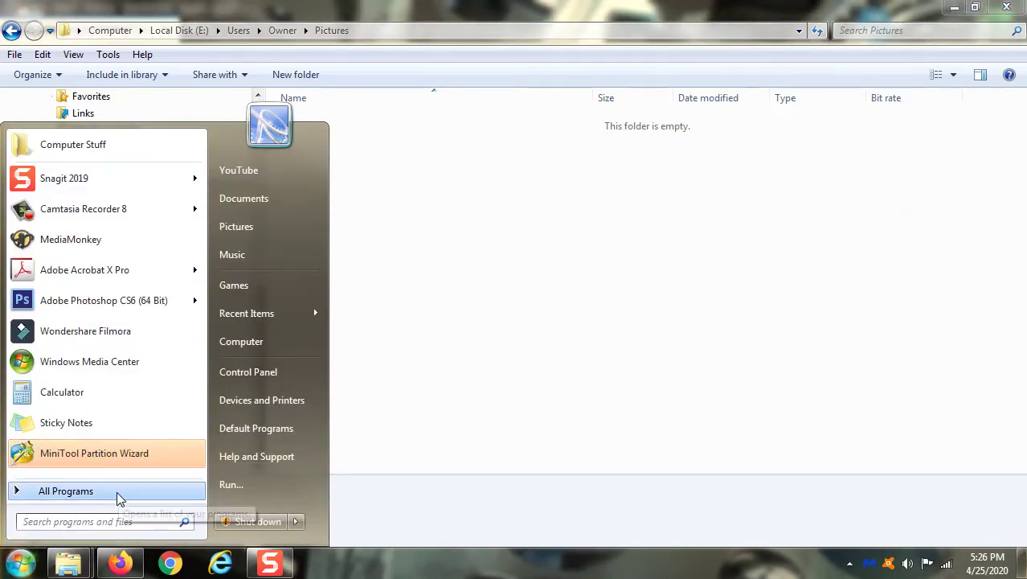
click(115, 491)
click(48, 184)
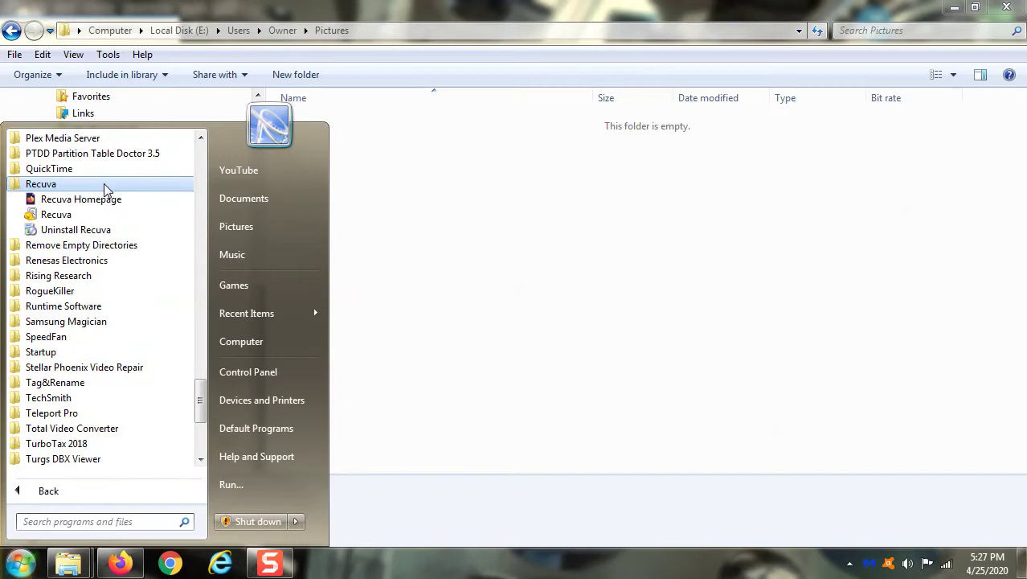
click(56, 215)
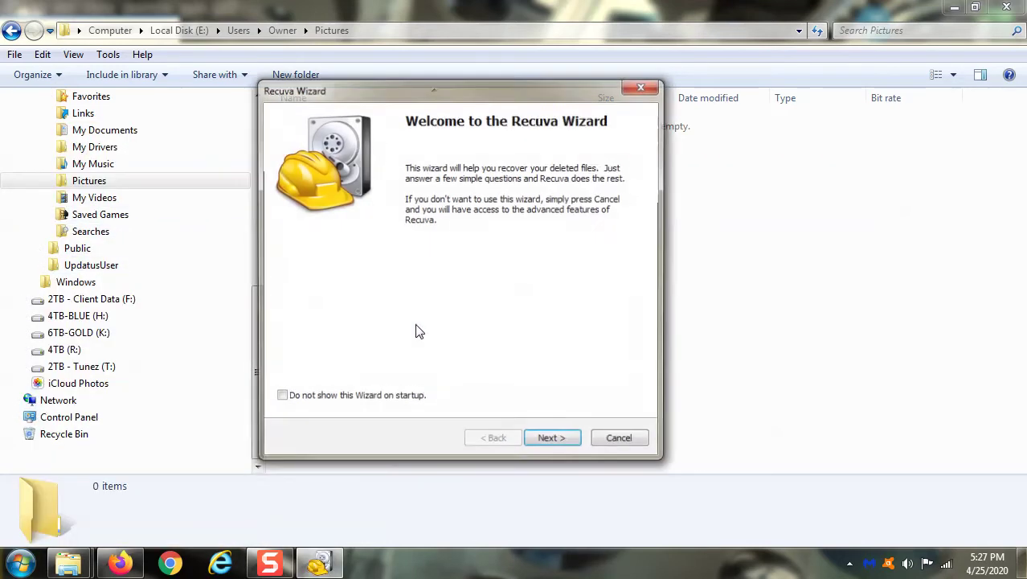
click(550, 442)
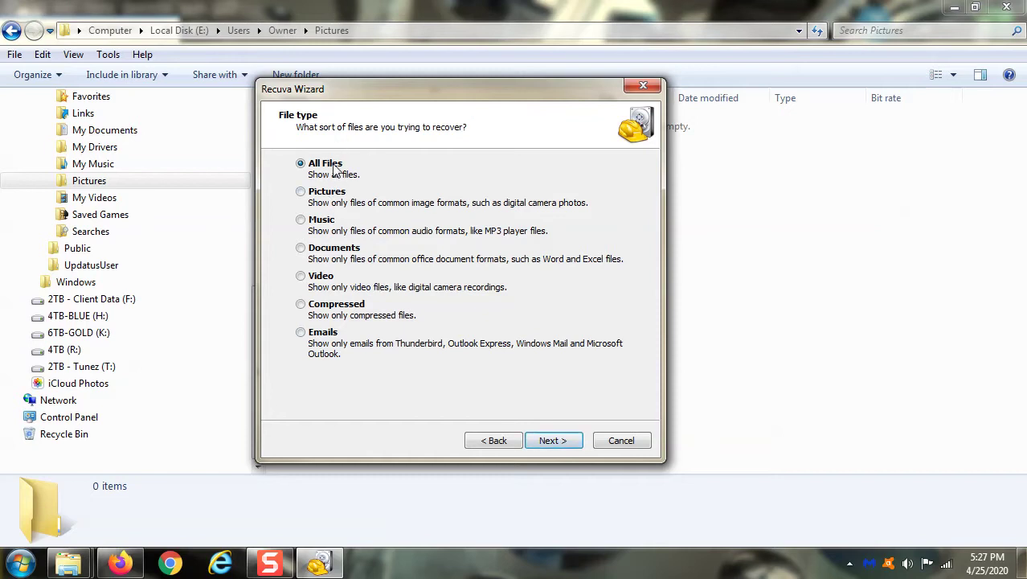
click(307, 192)
click(553, 441)
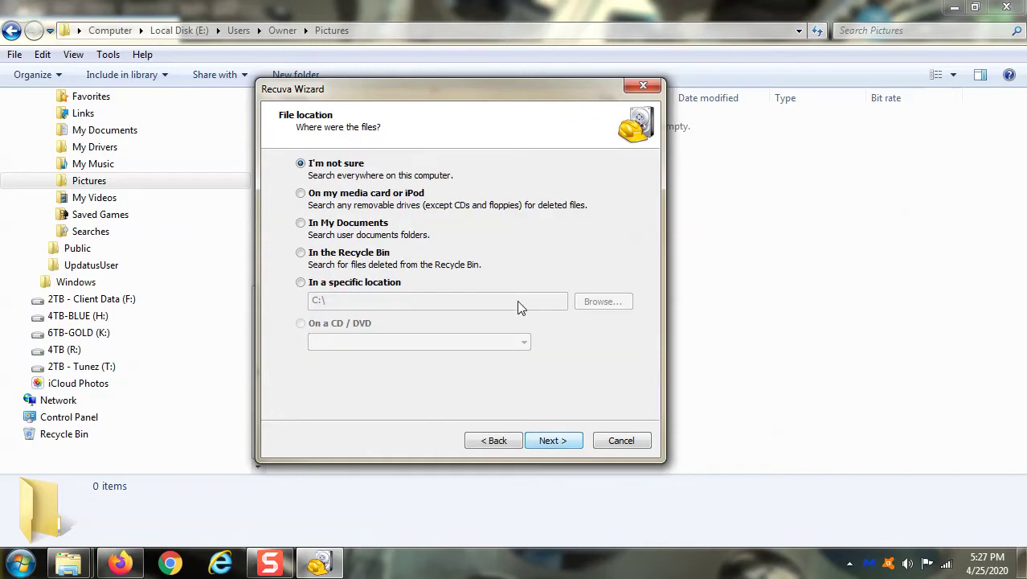
Restrict the search to a specific location and choose drive E:\.
click(323, 287)
click(601, 300)
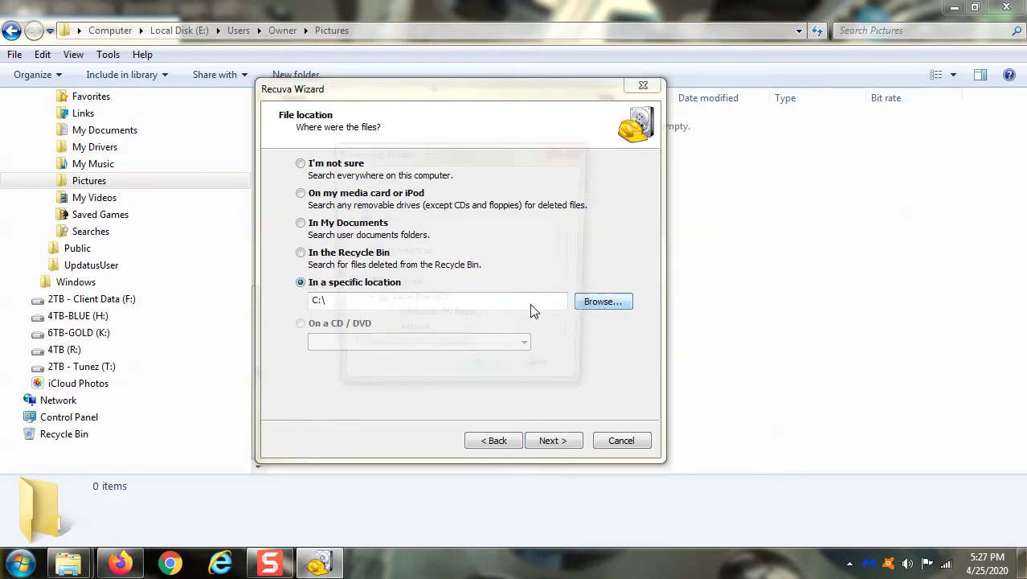
click(363, 302)
click(415, 336)
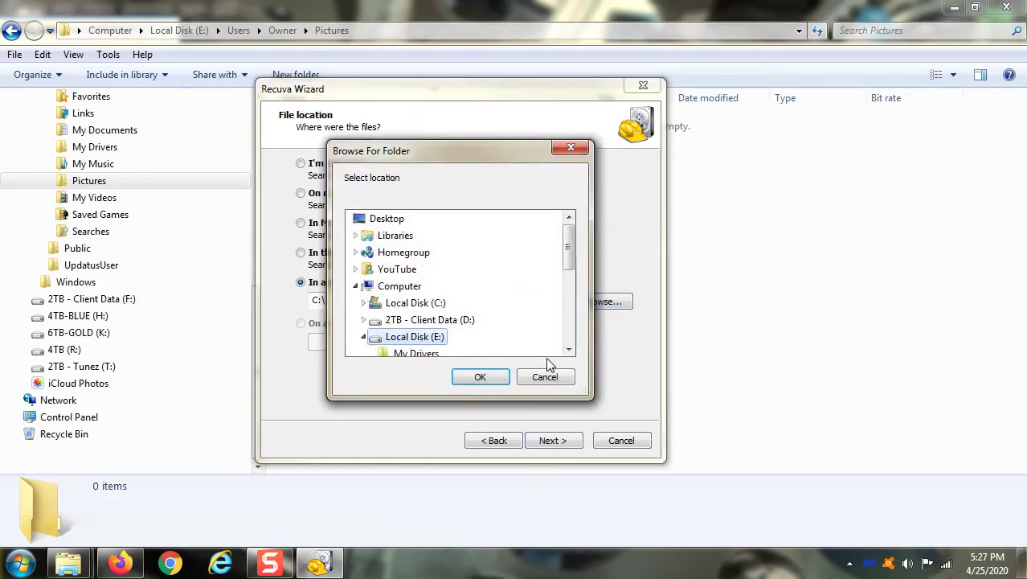
click(480, 377)
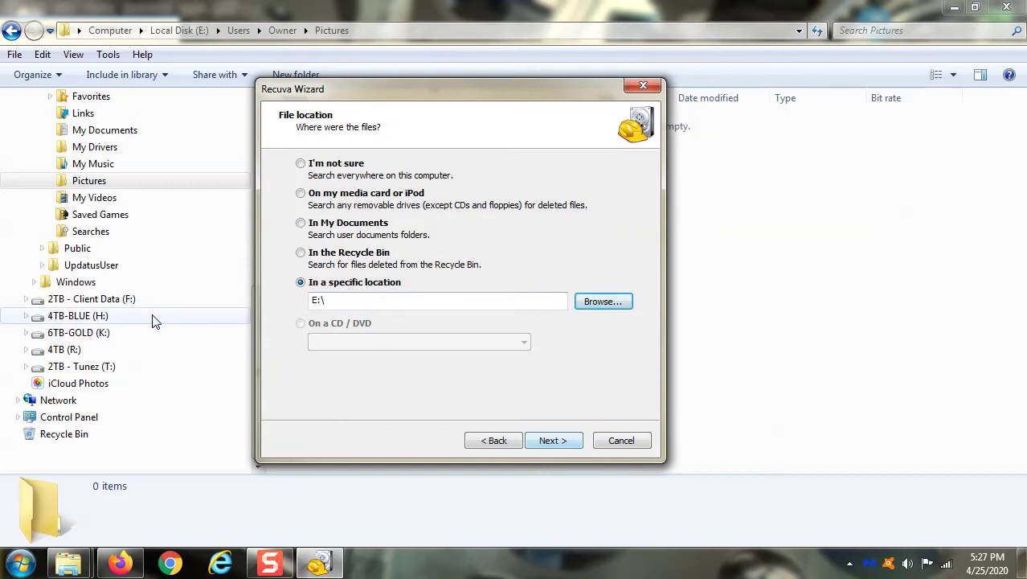
Narrow the search location to E:\Users\Owner\Pictures and start the scan without Deep Scan.
click(615, 306)
drag(569, 245, 568, 295)
click(371, 286)
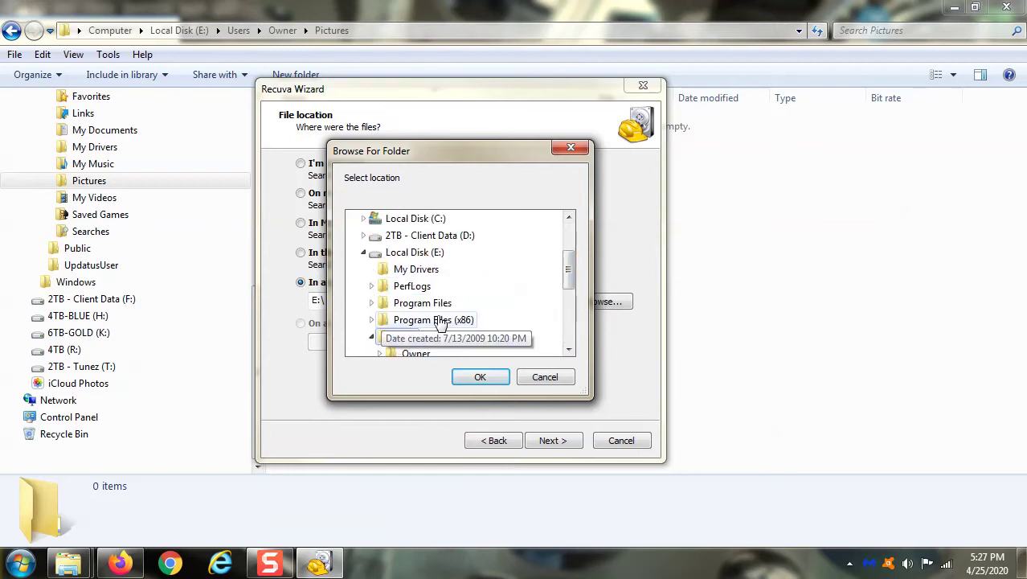
scroll(431, 275, down, 3)
scroll(398, 282, up, 2)
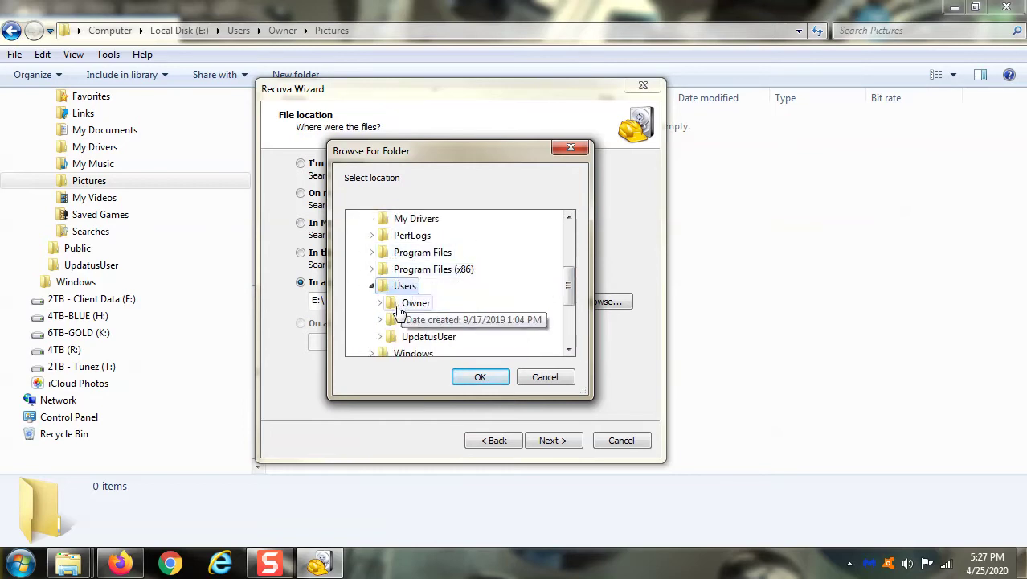
click(381, 306)
scroll(432, 344, down, 1)
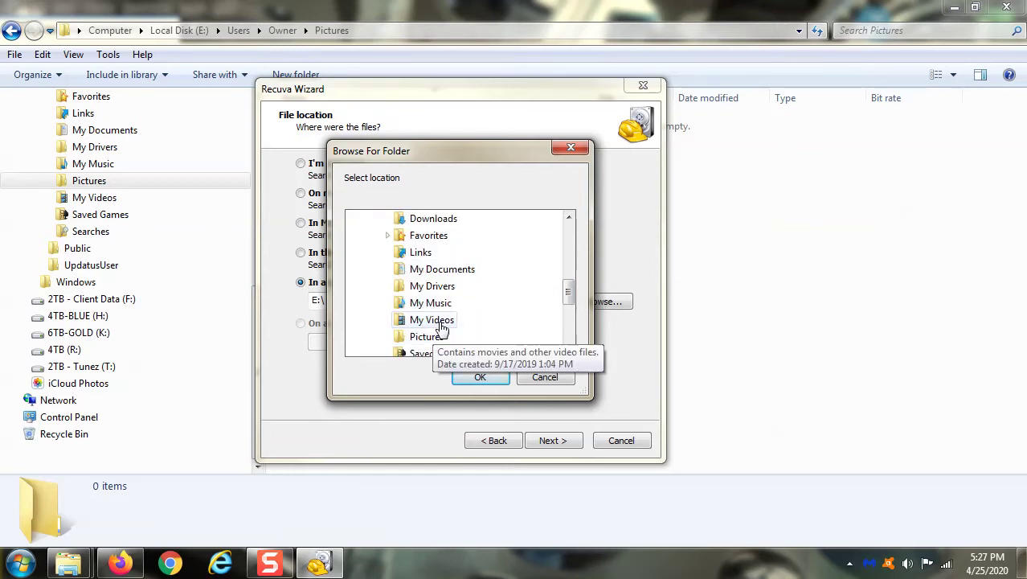
click(435, 340)
click(487, 375)
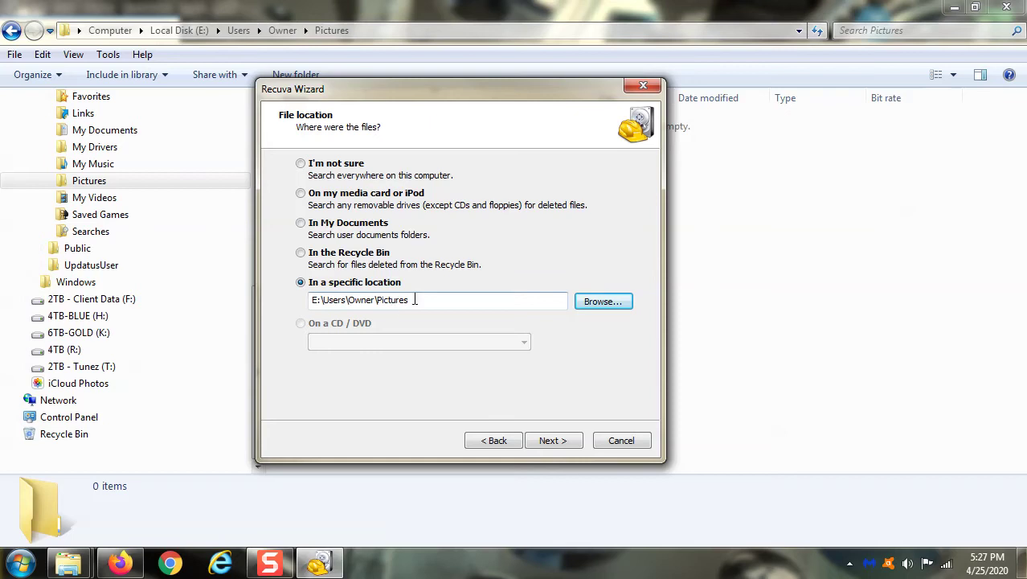
click(553, 441)
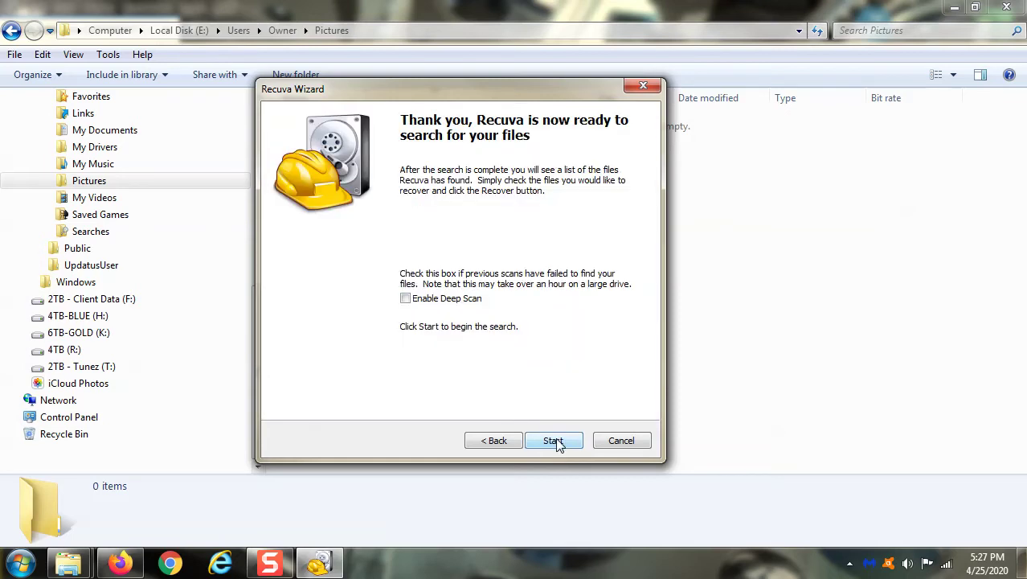
click(555, 441)
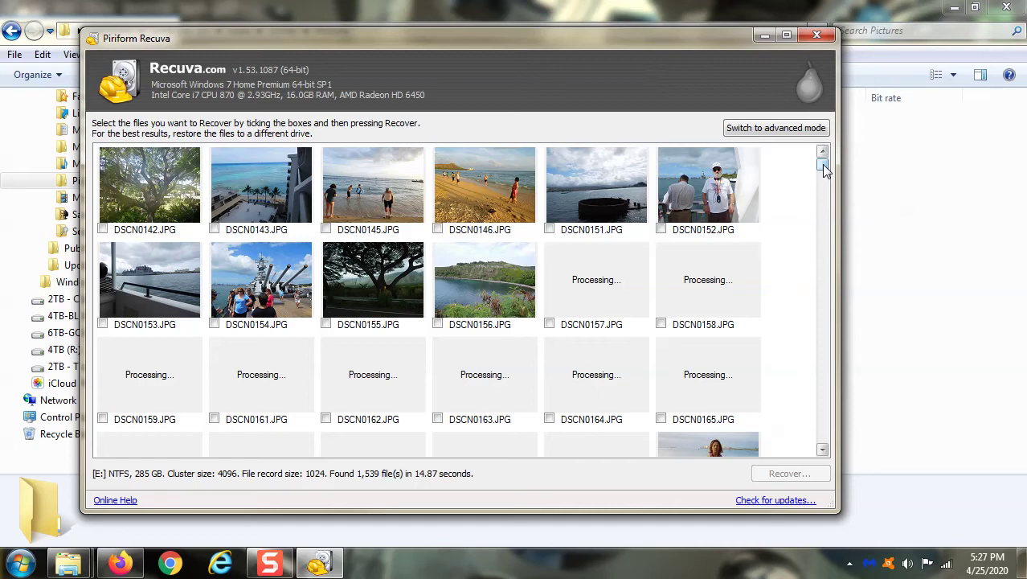
Find test.JPG at the end of the scan results and mark it for recovery.
scroll(821, 183, down, 3)
drag(821, 176, 820, 440)
click(375, 420)
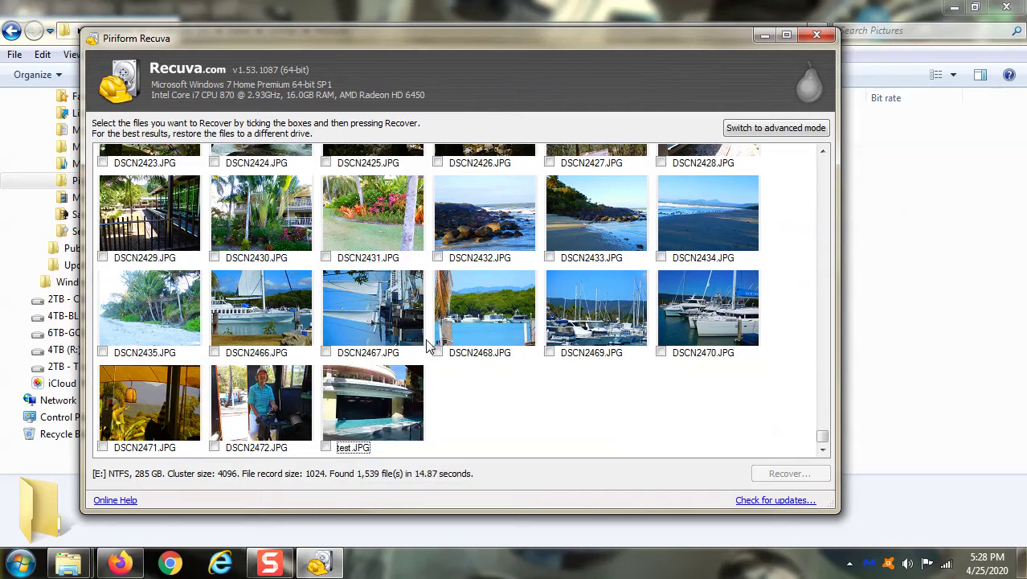
click(327, 447)
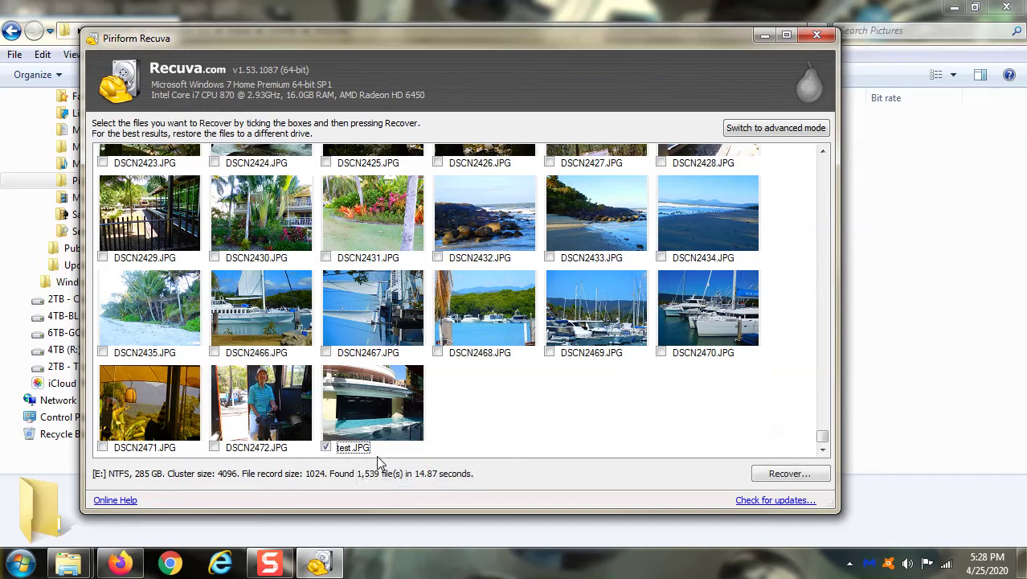
Recover the highlighted test.JPG to E:\Users\Owner\Pictures, accepting restoration to the same drive.
right_click(366, 416)
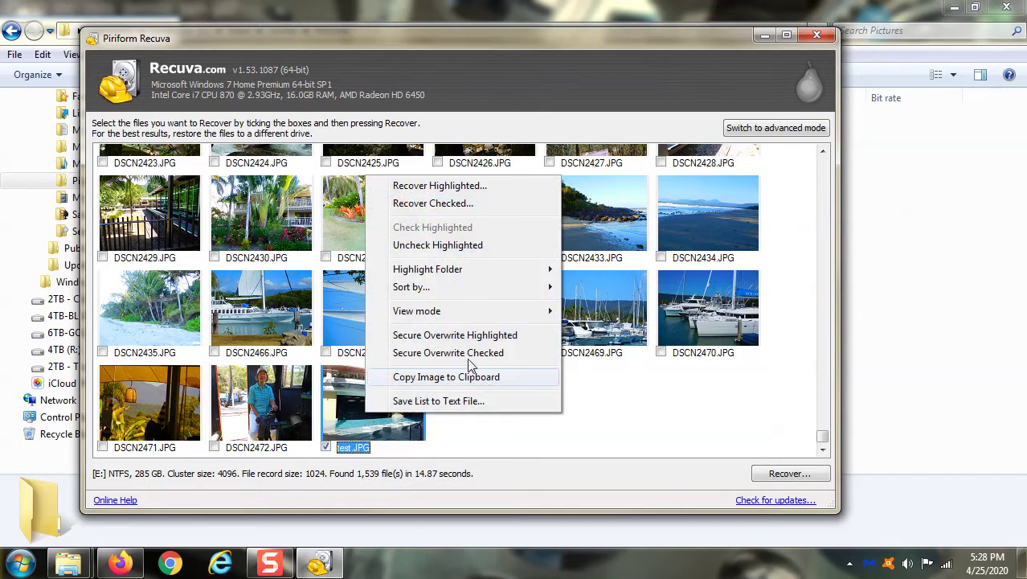
click(463, 193)
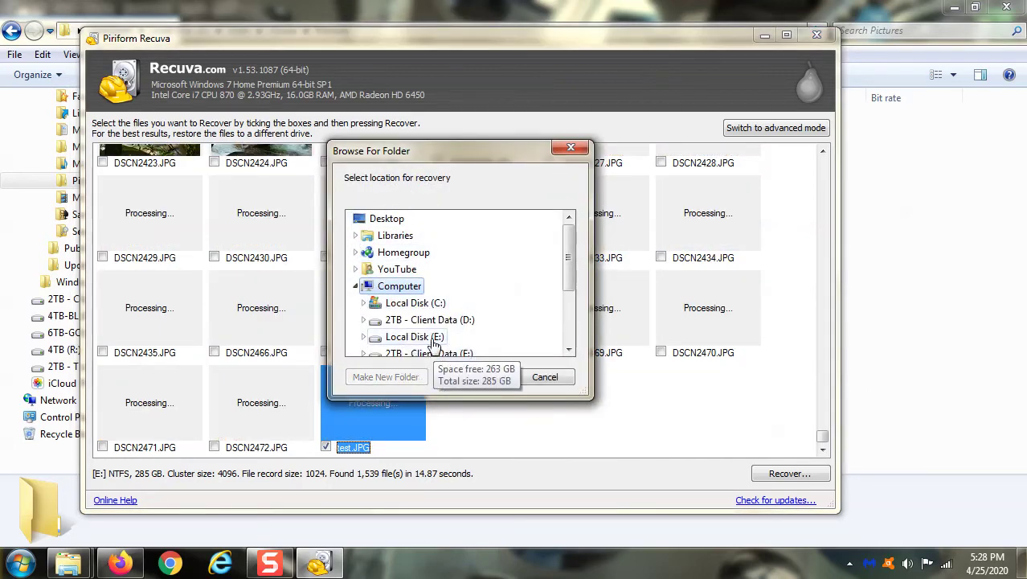
click(434, 337)
scroll(435, 329, down, 3)
click(372, 218)
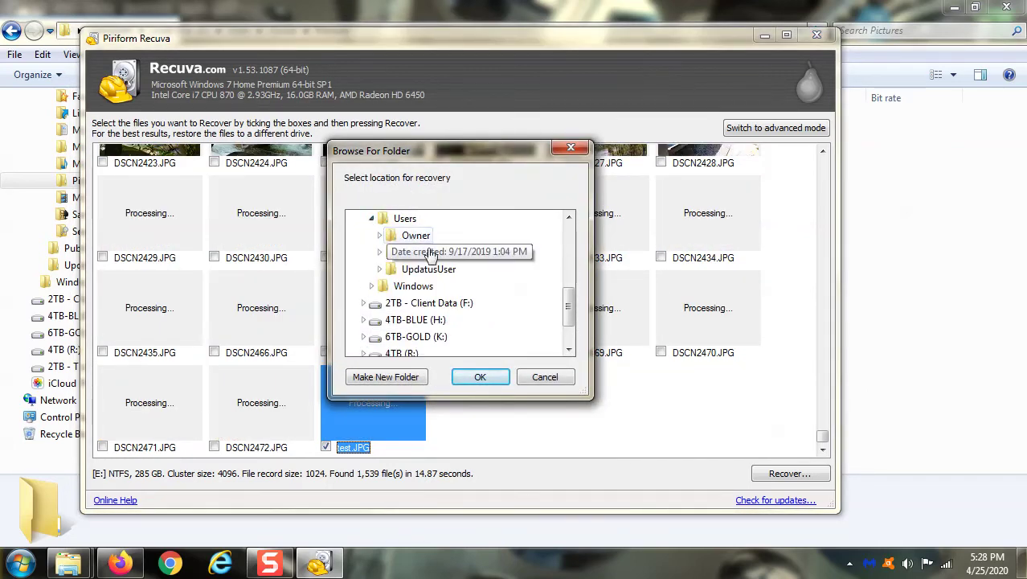
click(379, 235)
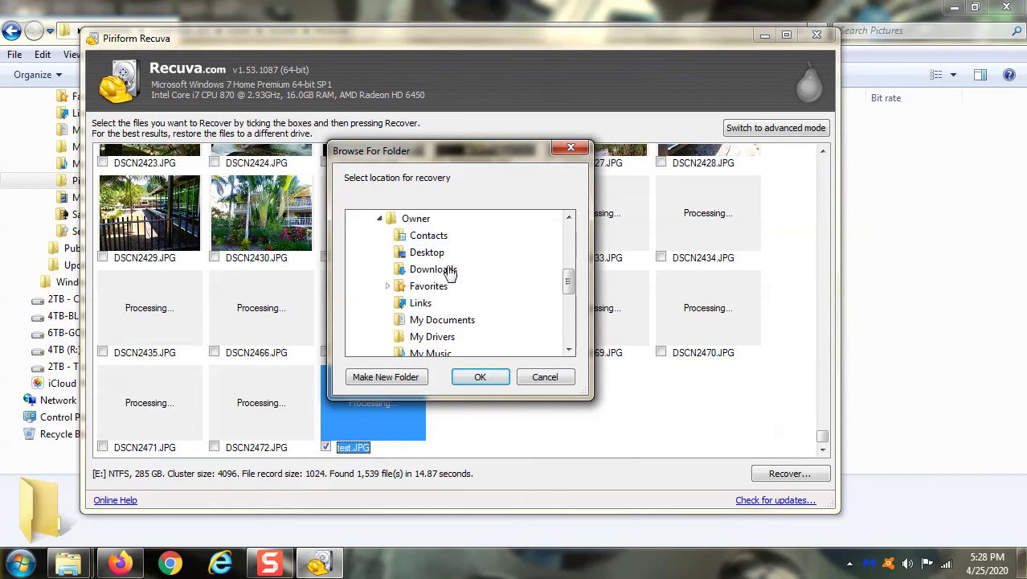
scroll(436, 354, down, 1)
click(430, 337)
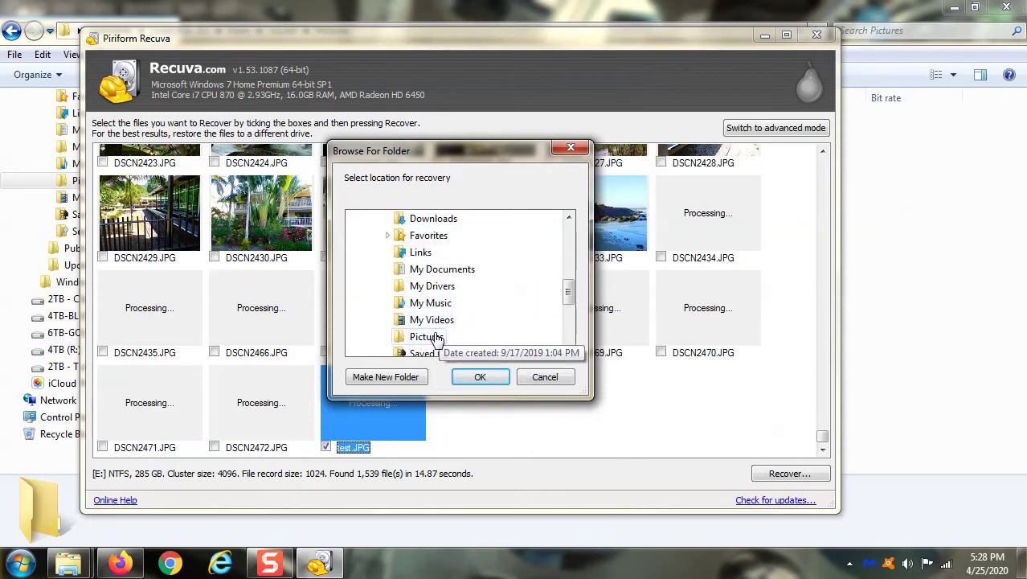
click(508, 377)
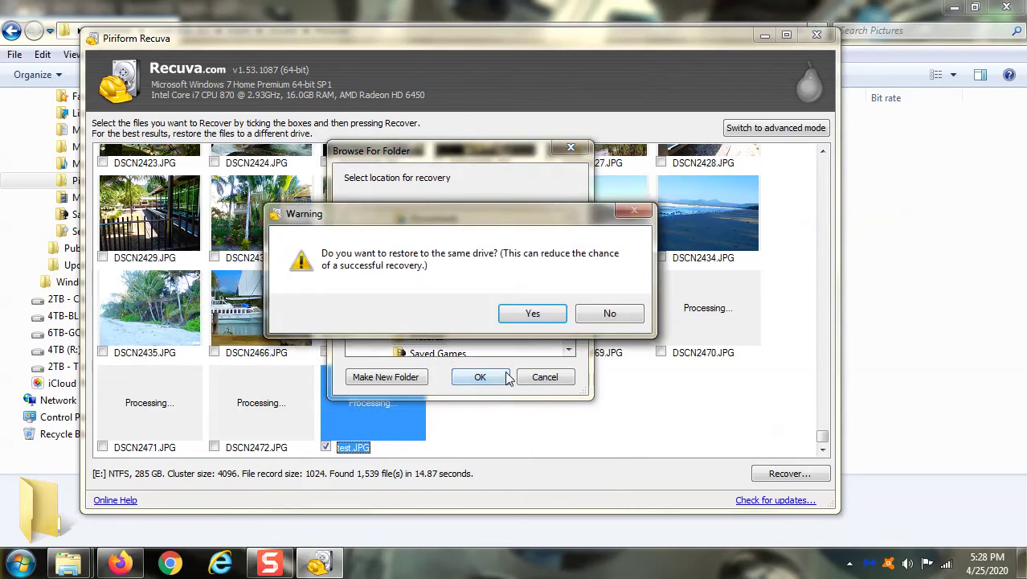
click(531, 314)
click(585, 401)
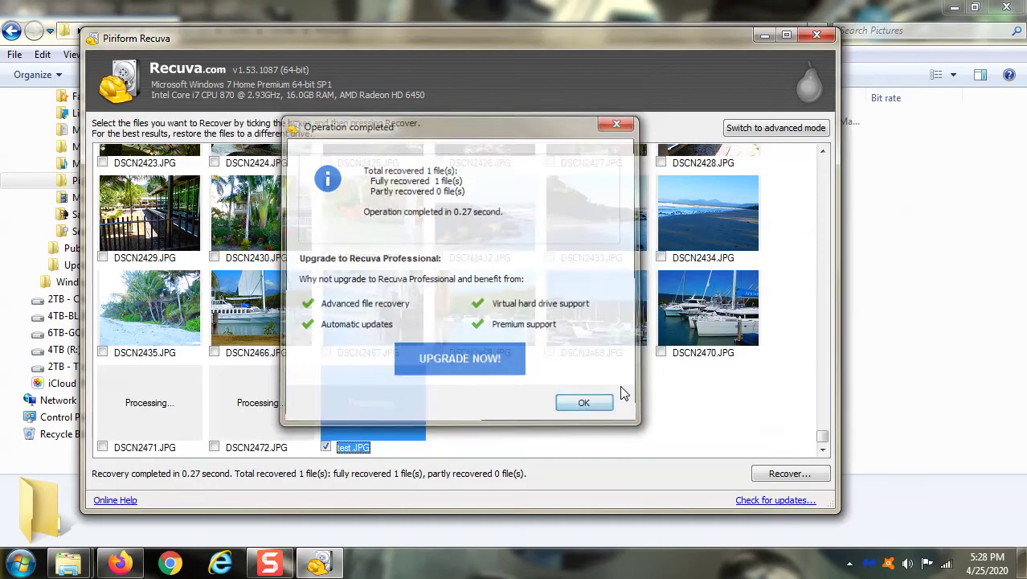
Return to the Pictures folder in Windows Explorer, view the recovered test photo and close the viewer.
click(897, 274)
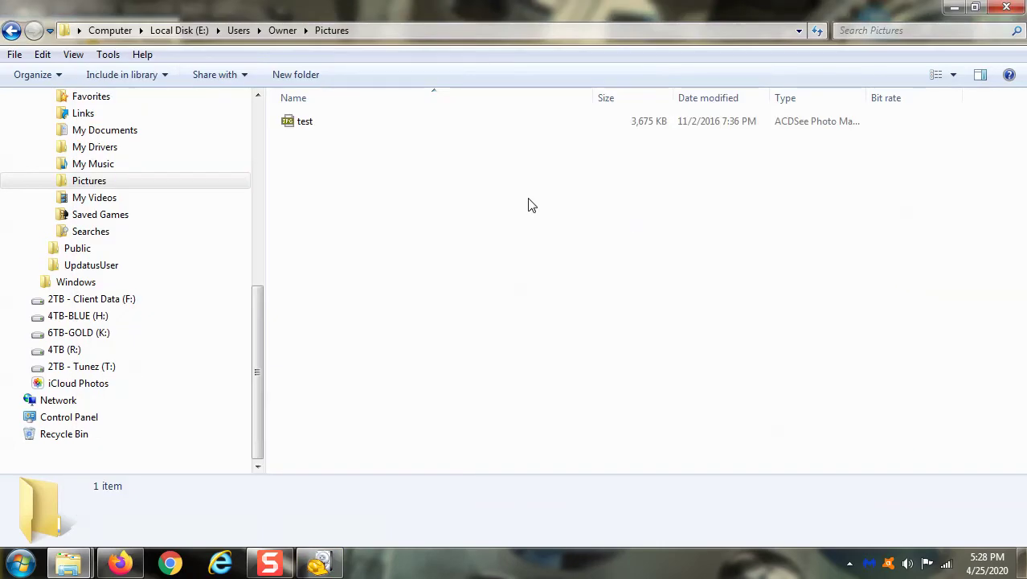
double_click(306, 123)
key(Escape)
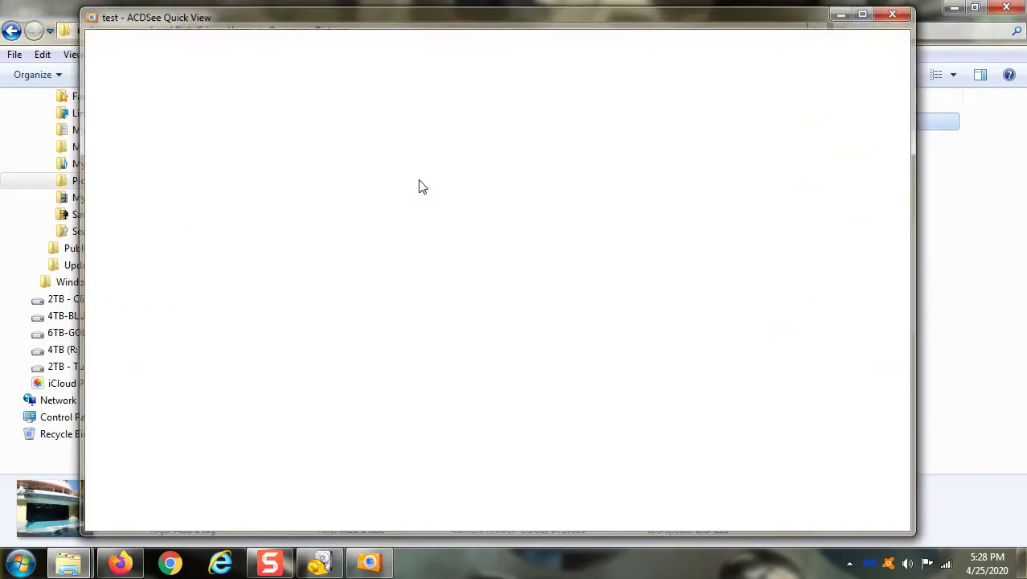
click(490, 259)
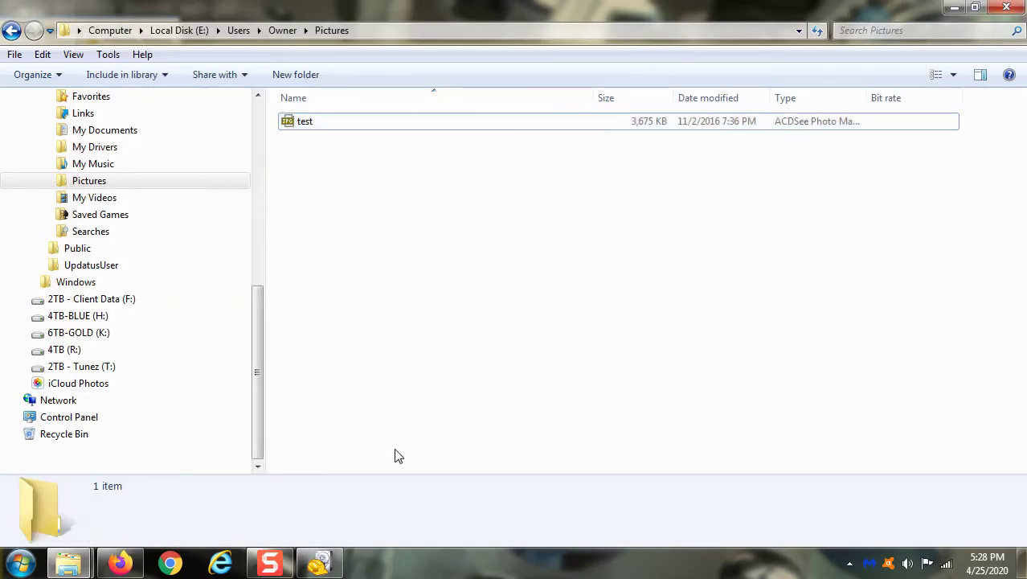
Return to Recuva and switch the scan results to advanced mode.
click(340, 556)
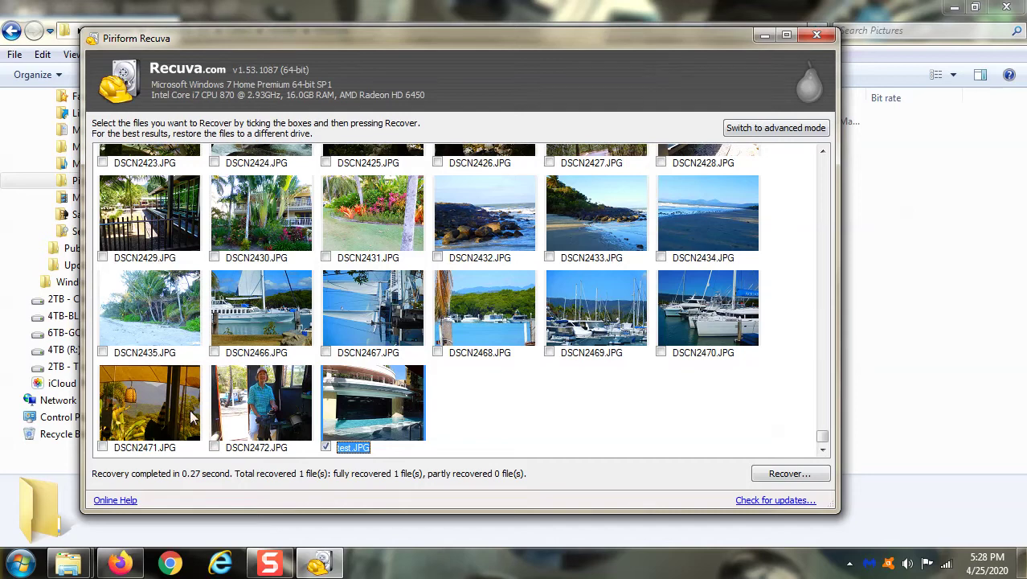
click(774, 128)
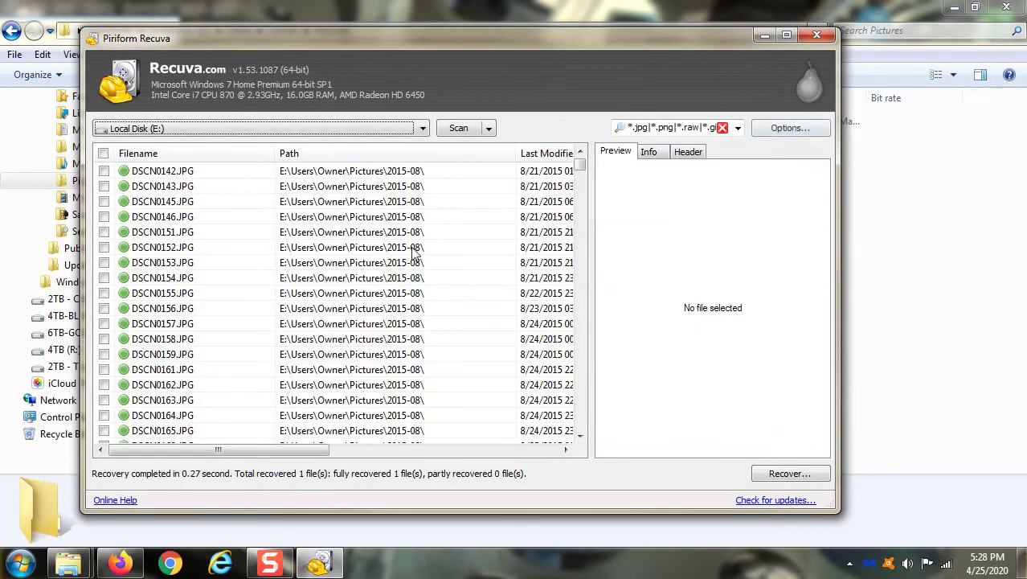